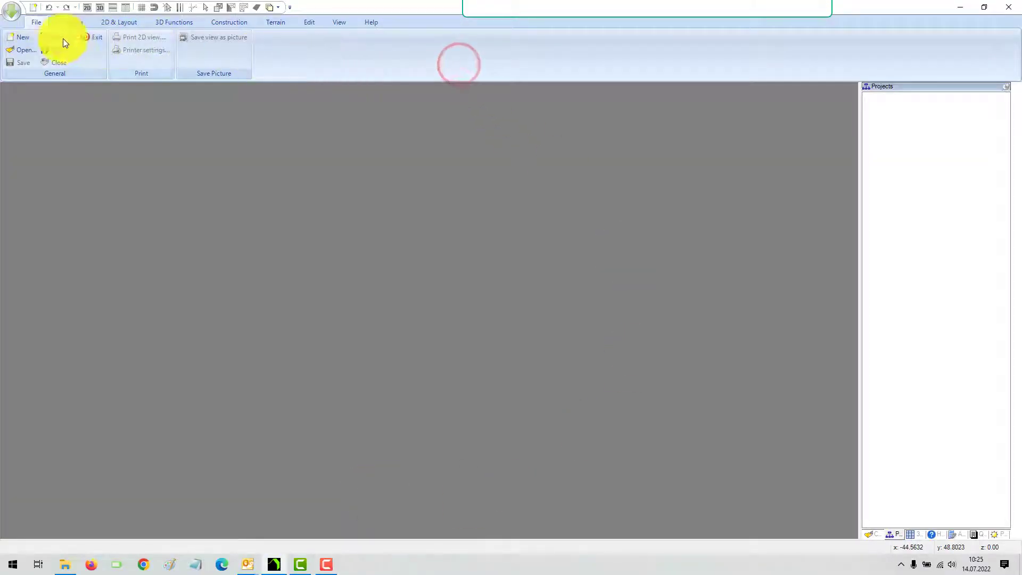
Step: Create a new project and set the ground floor's rough height to 2.75 m
click(14, 36)
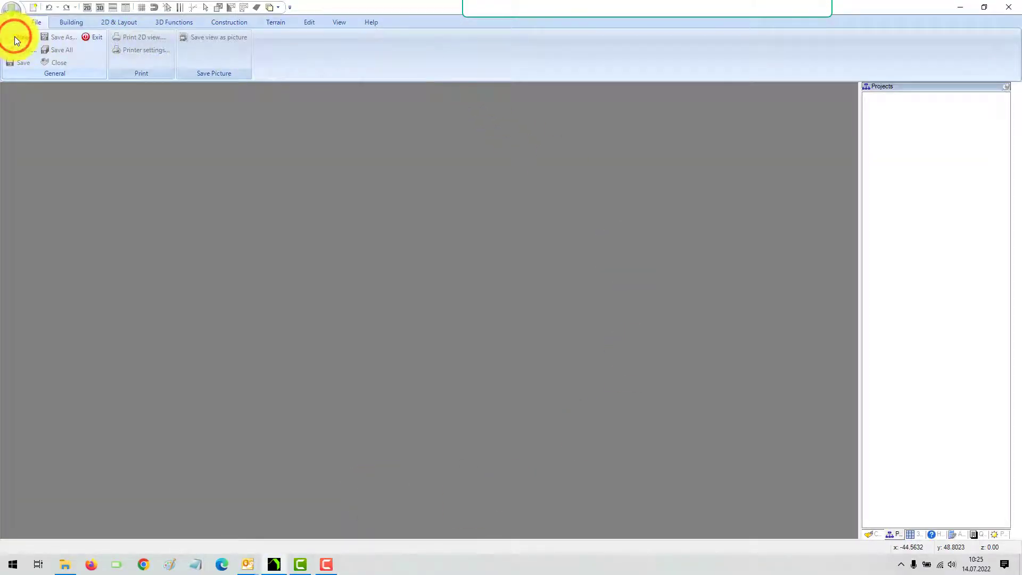
click(275, 119)
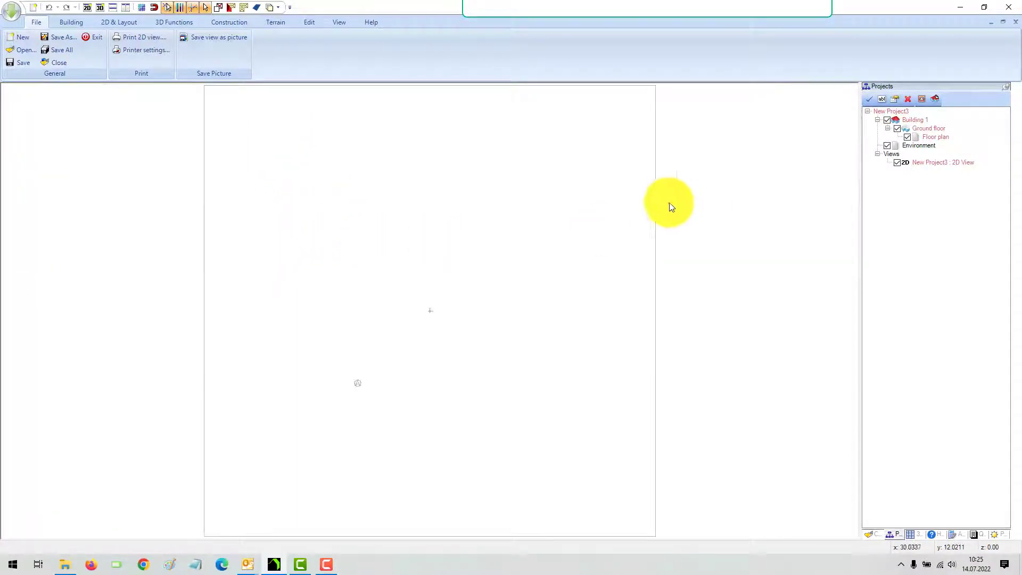
right_click(916, 129)
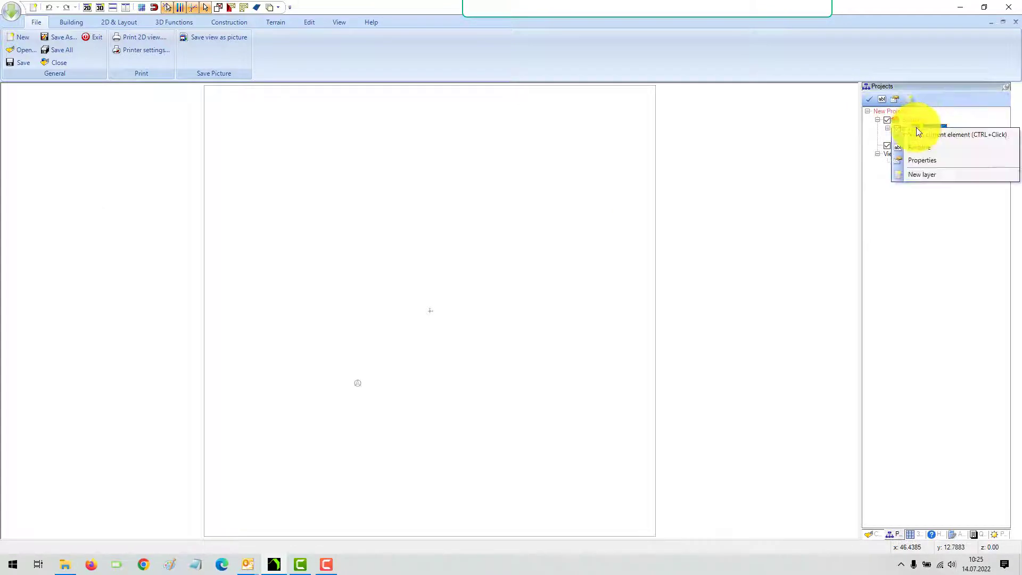
click(927, 159)
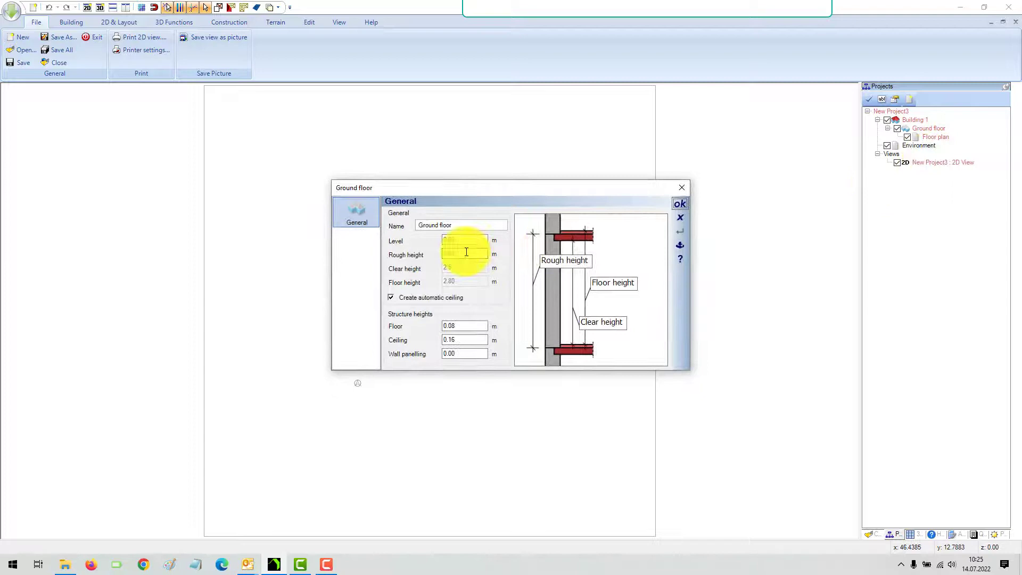
click(459, 252)
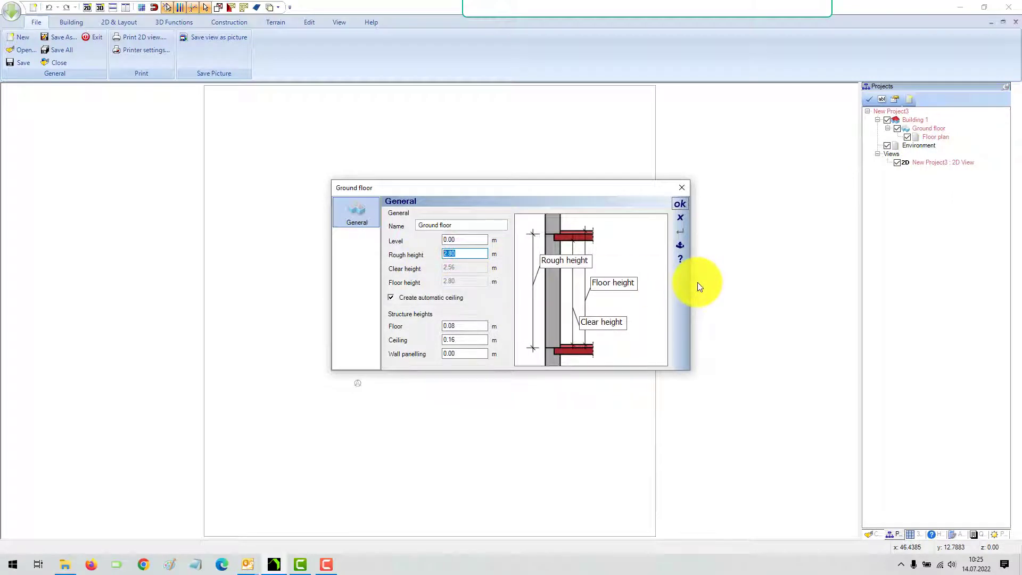
text(2.75)
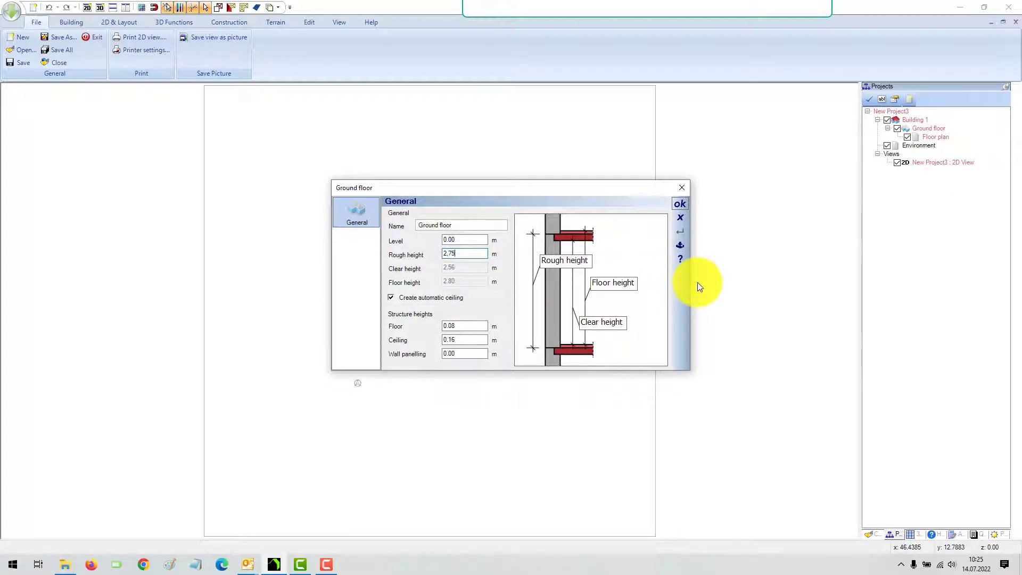
click(466, 239)
click(678, 205)
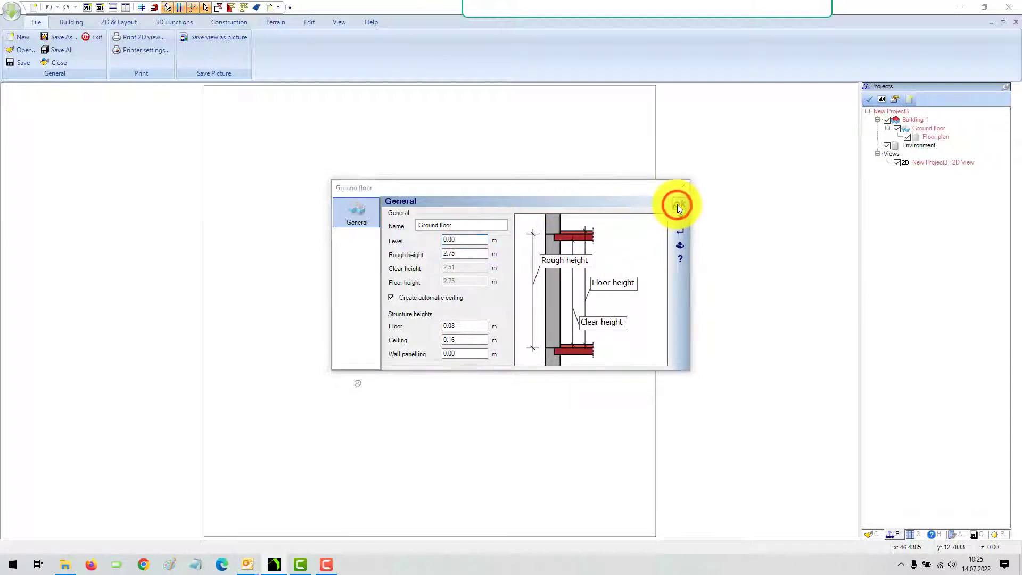
click(702, 286)
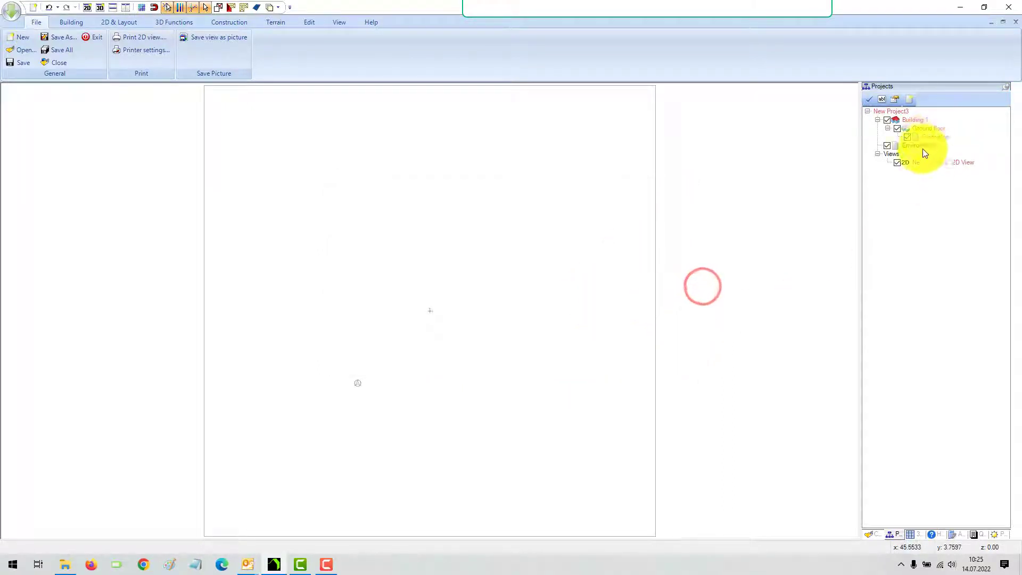
Step: Add a new layer named "Floor Plan Image" to the ground floor
right_click(922, 128)
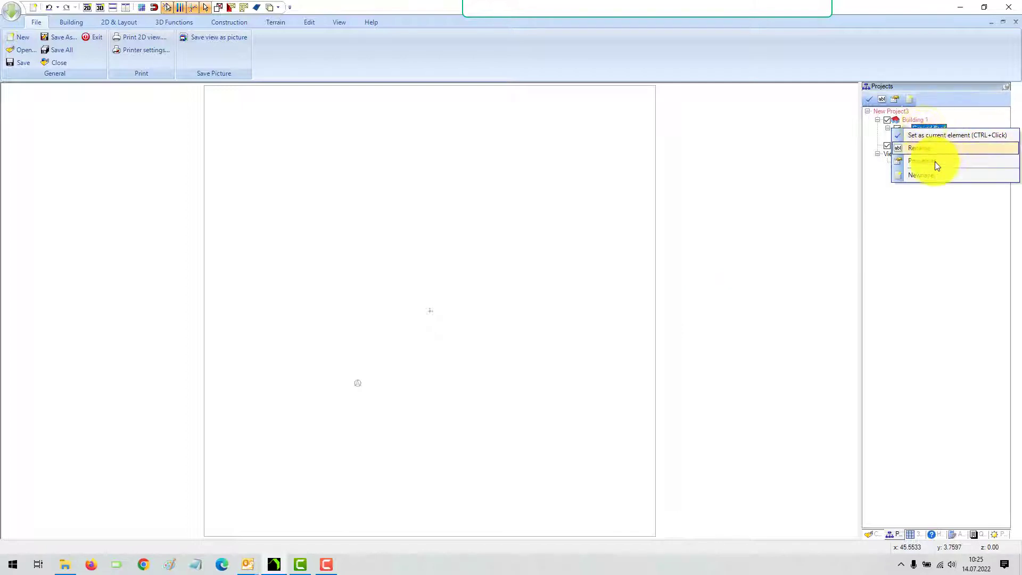
click(922, 174)
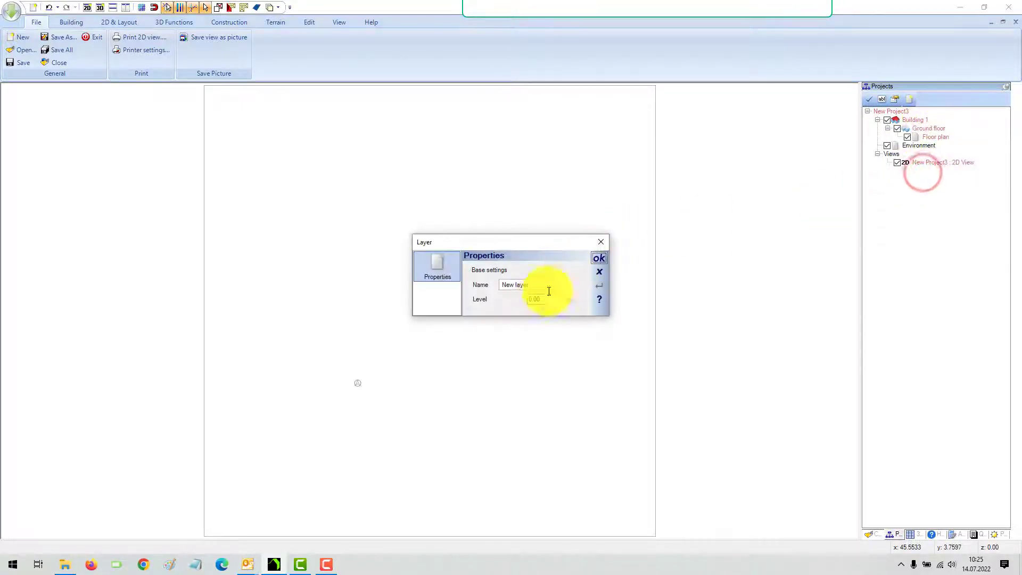
click(531, 283)
text(F)
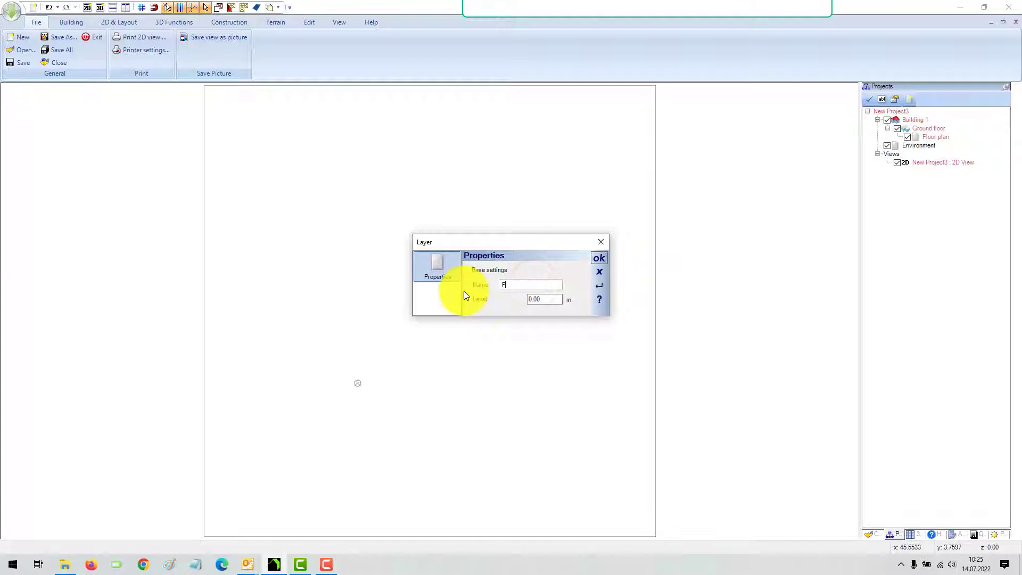
text(loor Plan Image)
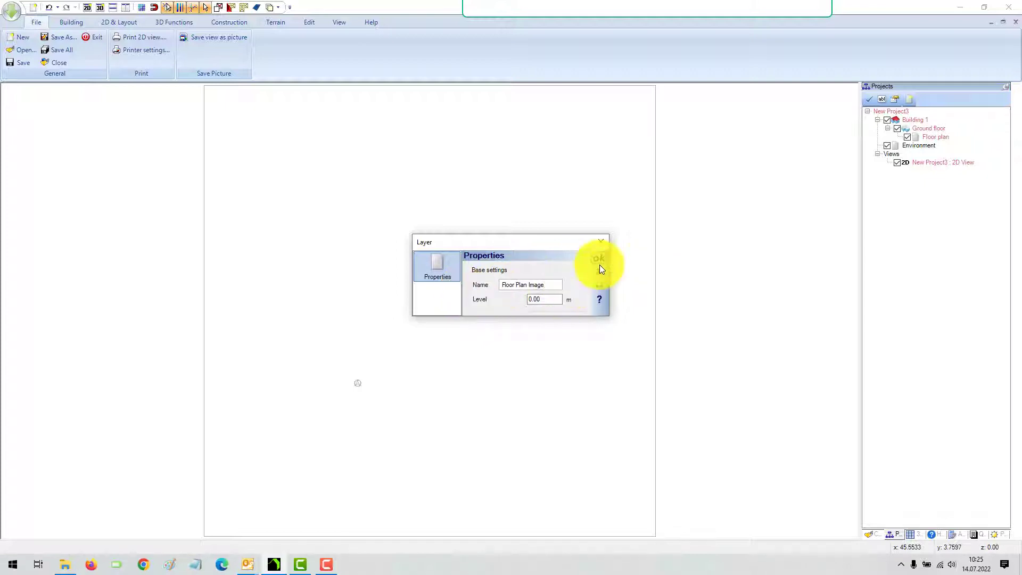
click(600, 258)
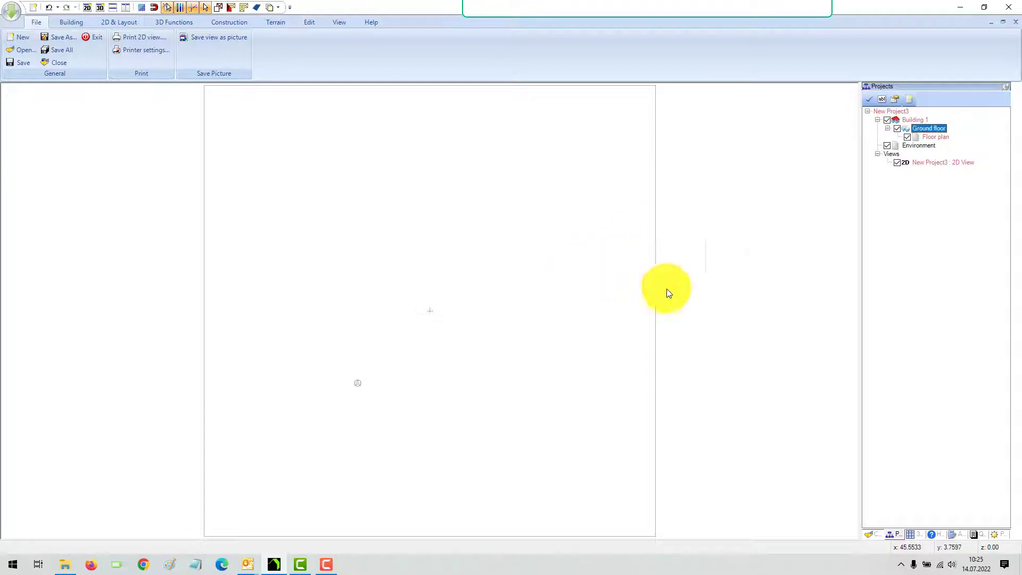
click(762, 204)
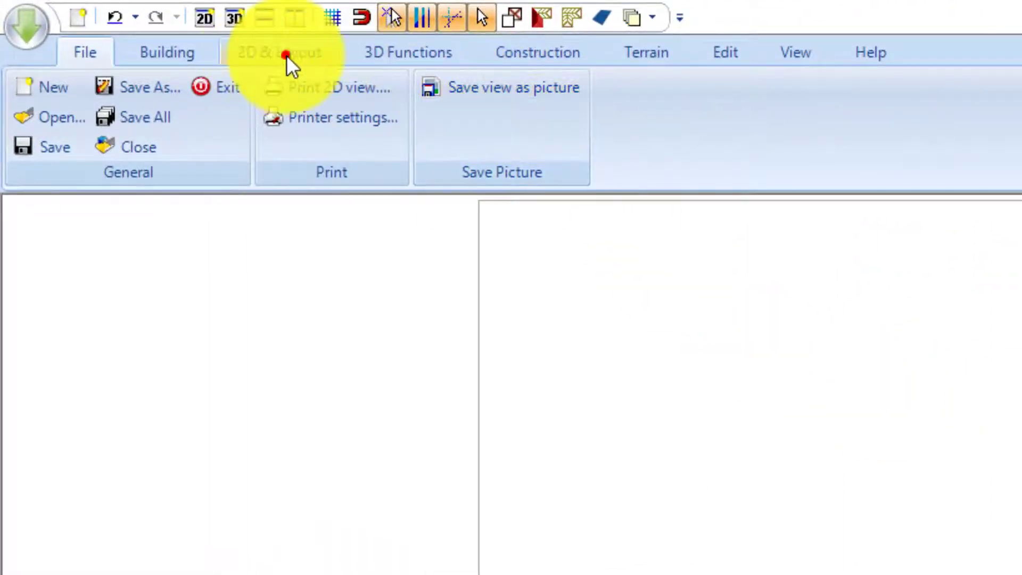
Step: Insert the bitmap Floor_Plan_Image.jpg from the desktop as a rectangle about 21 m wide and 23.7 m high around the drawing centre
click(286, 54)
click(599, 119)
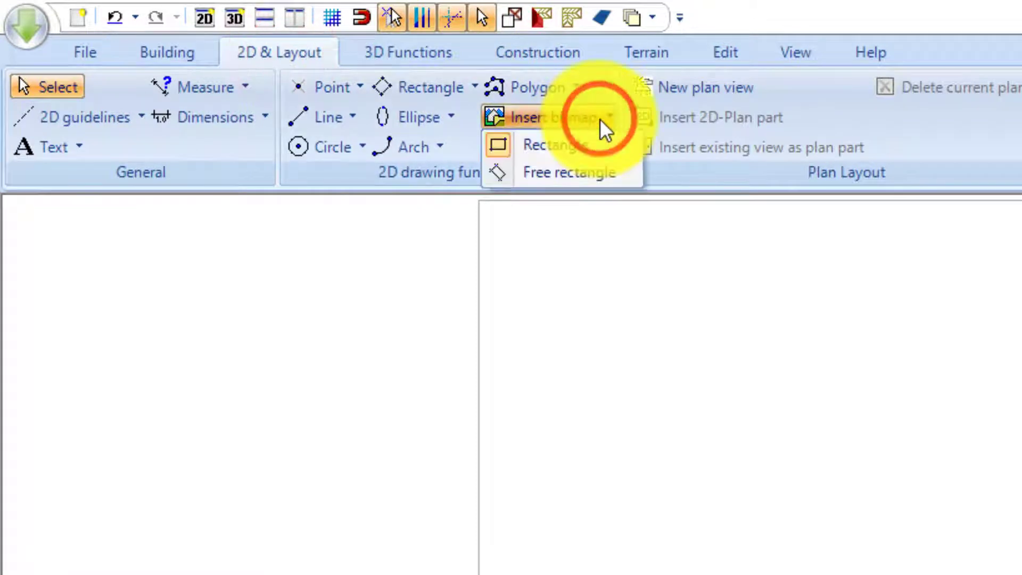
click(571, 144)
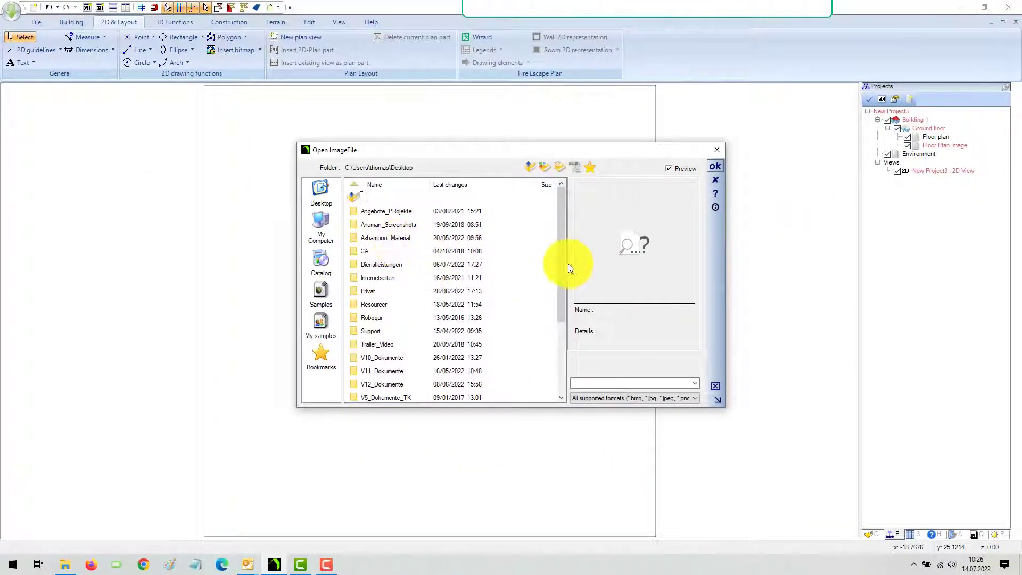
drag(561, 263, 559, 383)
click(384, 384)
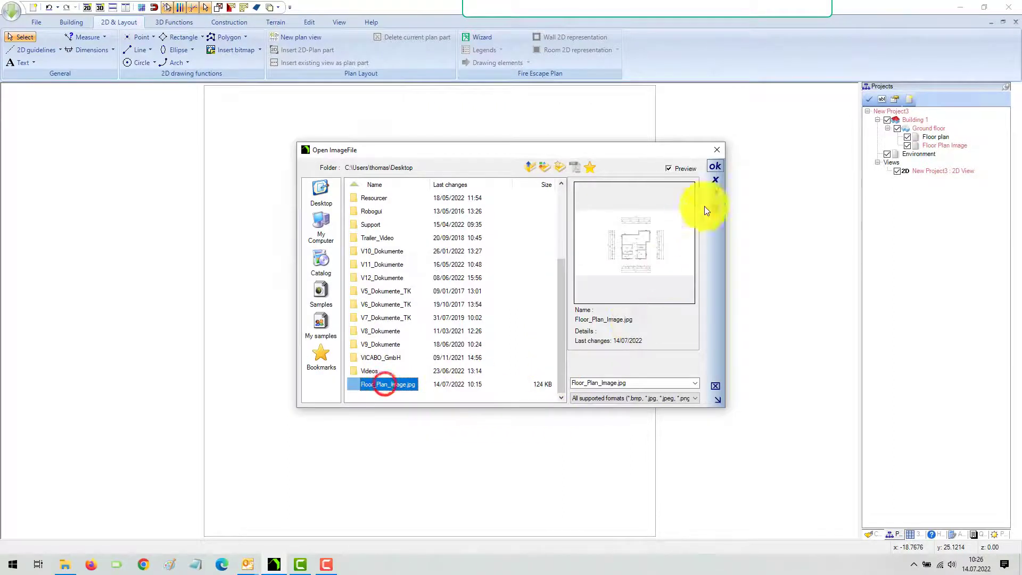
click(715, 166)
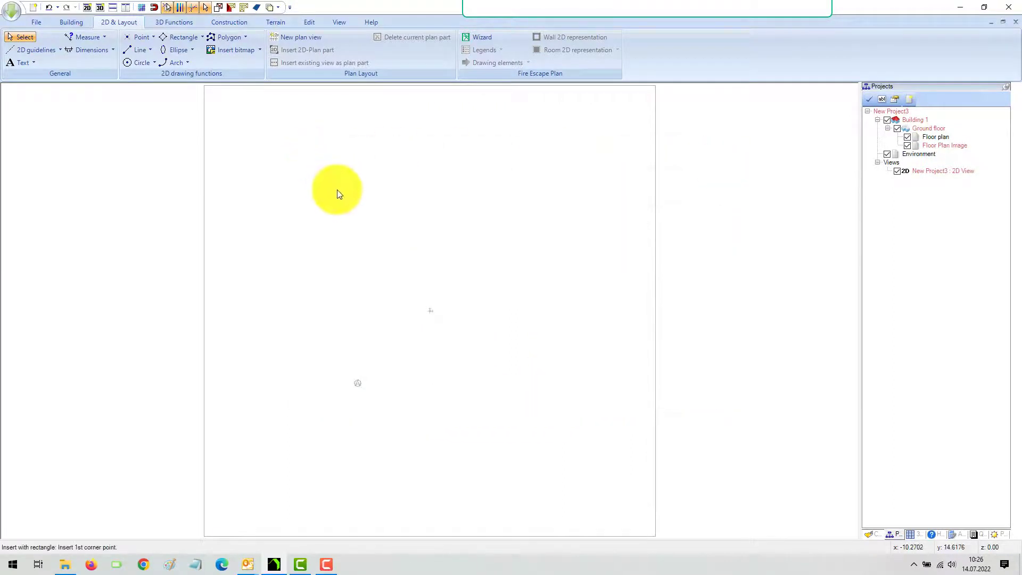
click(337, 189)
click(526, 404)
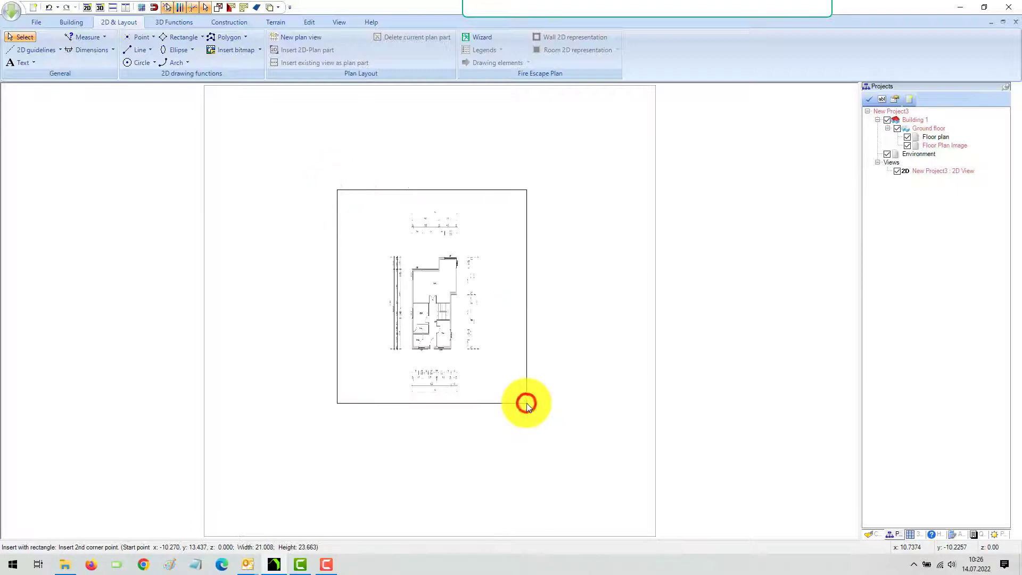
right_click(605, 289)
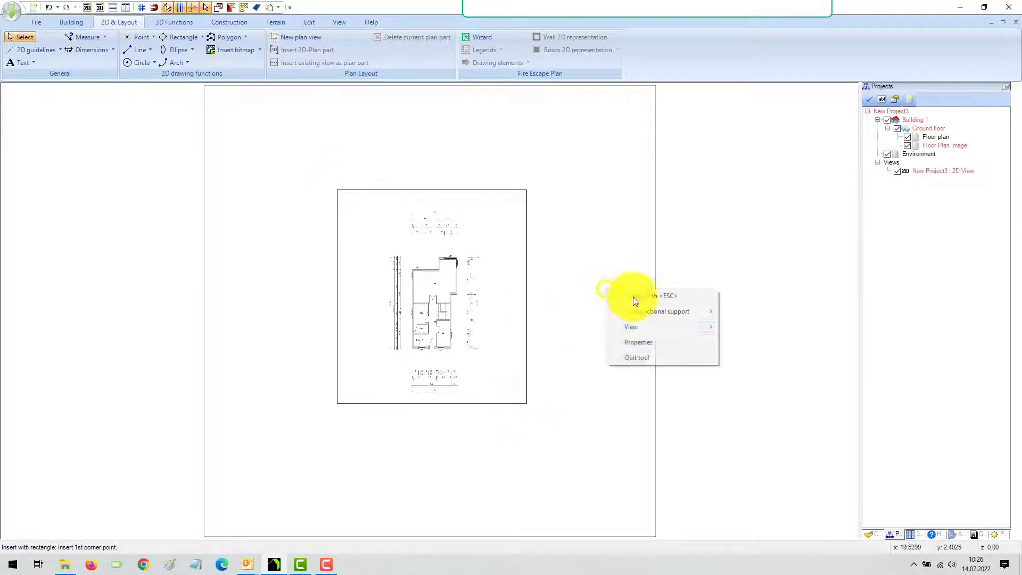
click(641, 357)
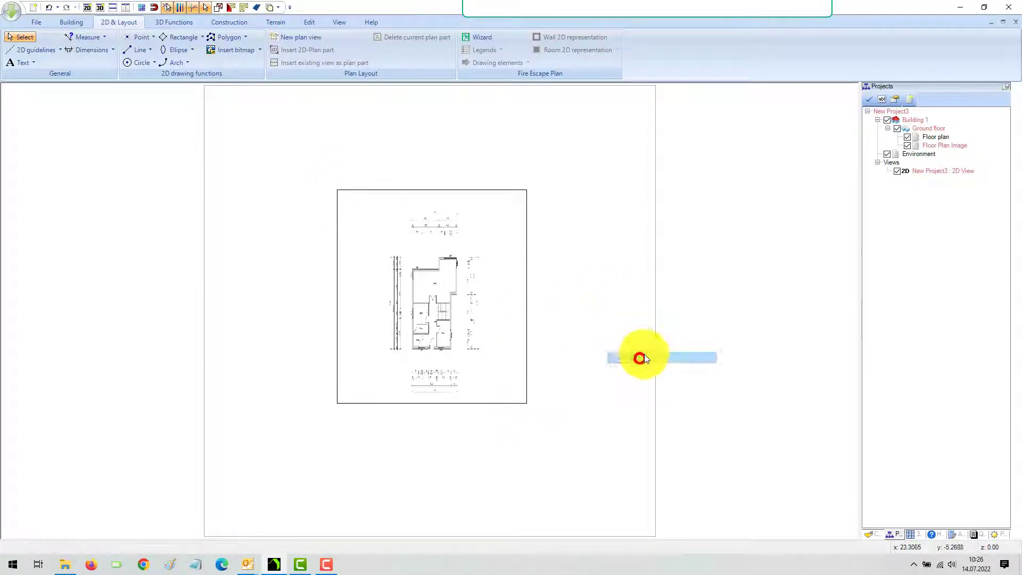
Step: Turn on Maintain aspect ratio in the inserted floor plan image's properties
click(494, 307)
right_click(495, 307)
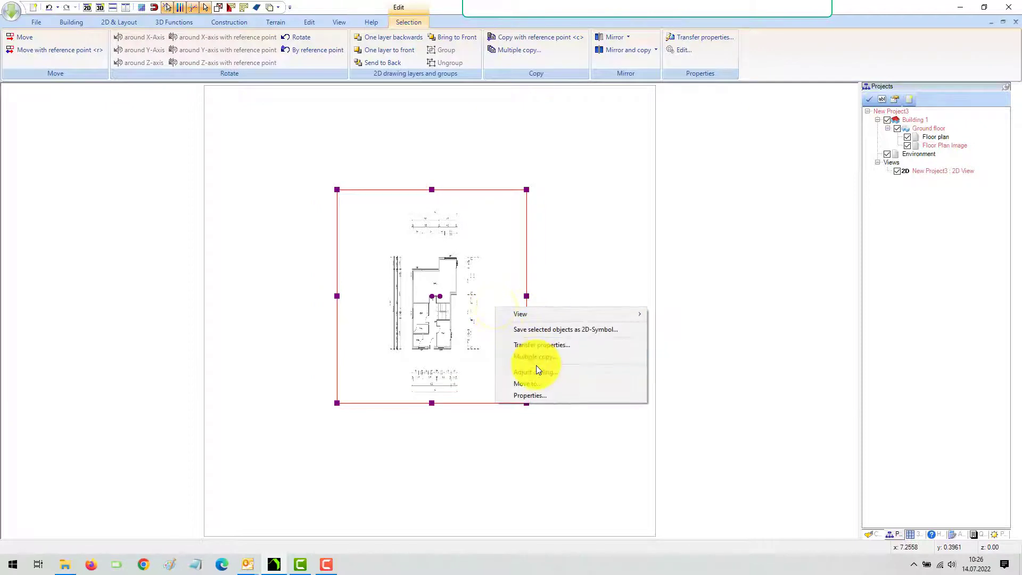
click(534, 395)
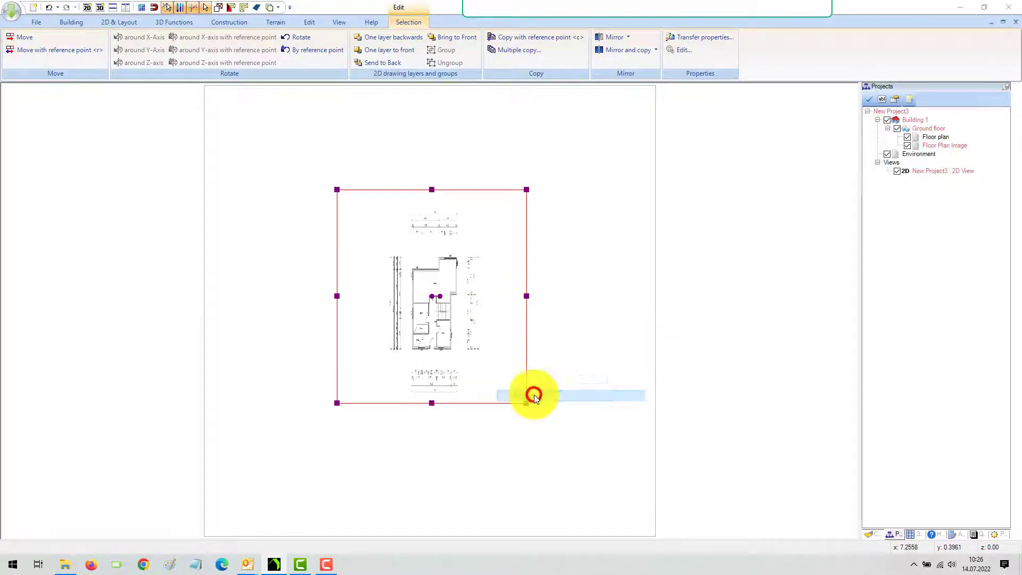
click(473, 235)
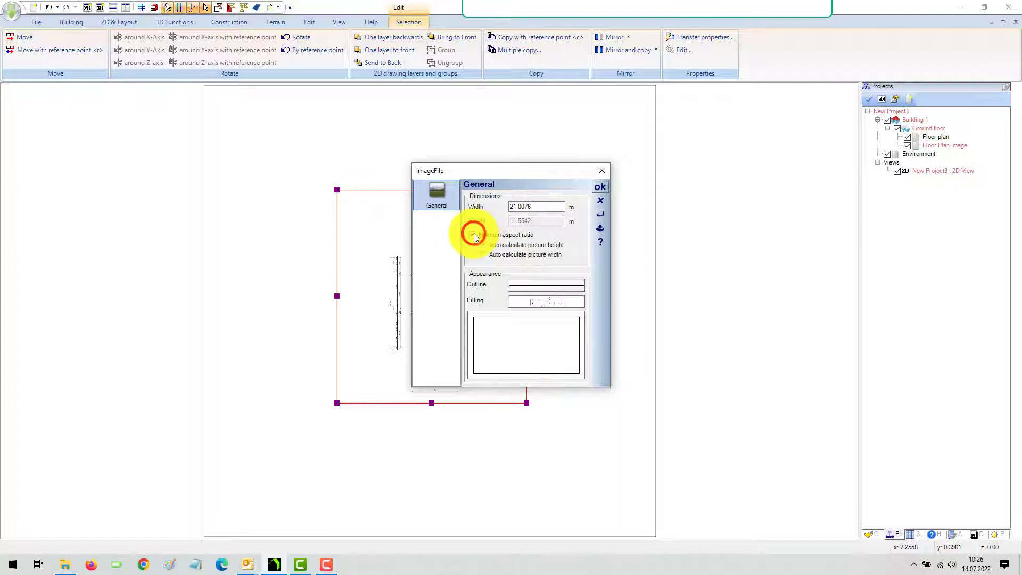
click(600, 185)
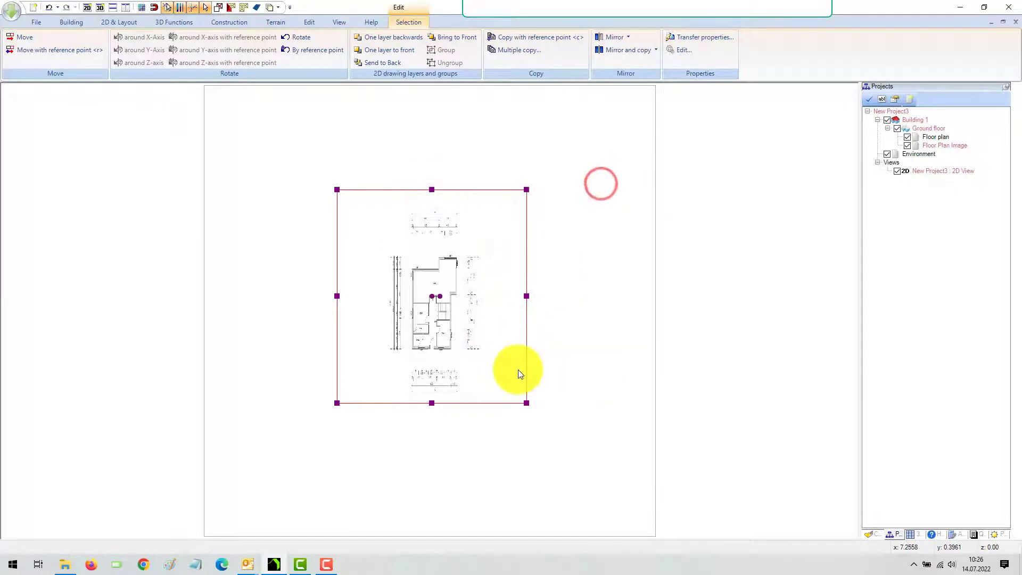
Step: Adjust the image's scaling by marking both outer corners of the wall below Rooms 5 and 1 and setting the target length to 10 m
scroll(440, 325, up, 2)
scroll(440, 326, up, 3)
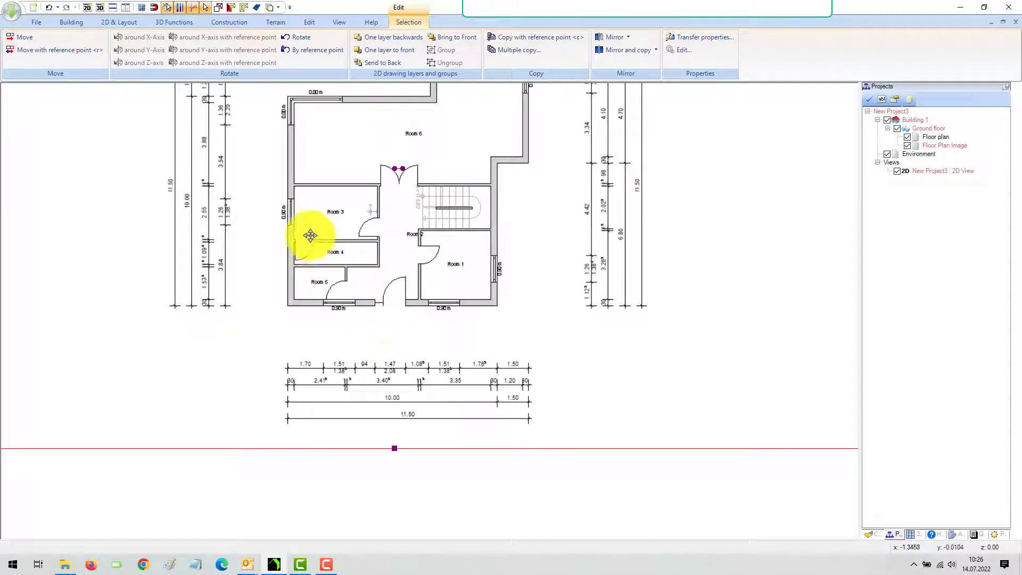
right_click(311, 285)
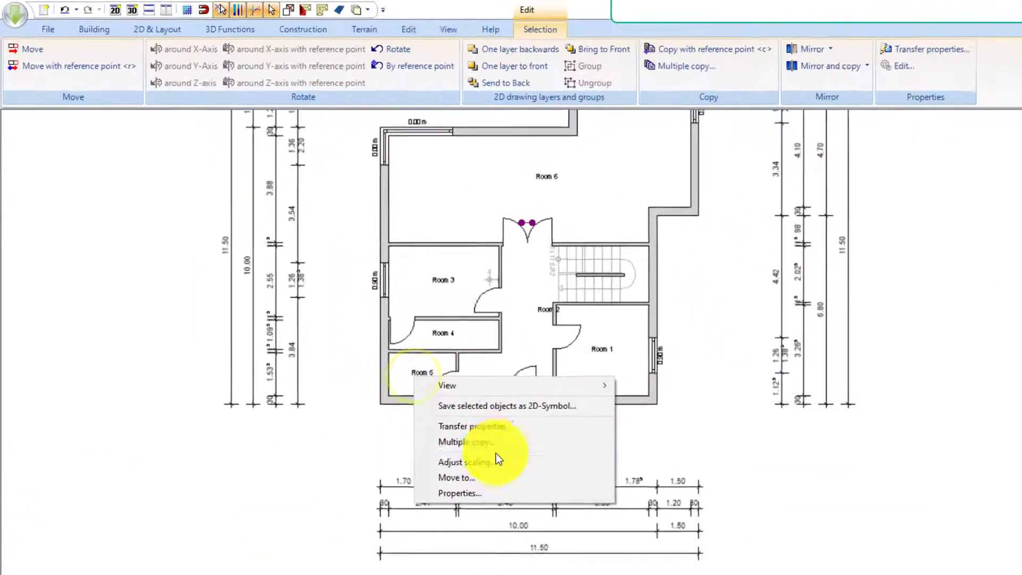
click(489, 459)
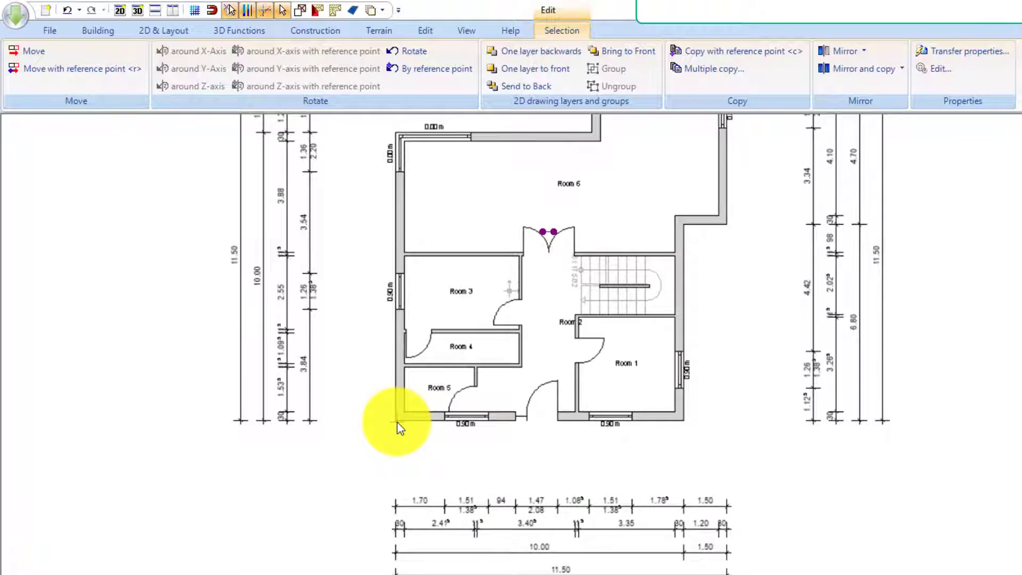
click(397, 423)
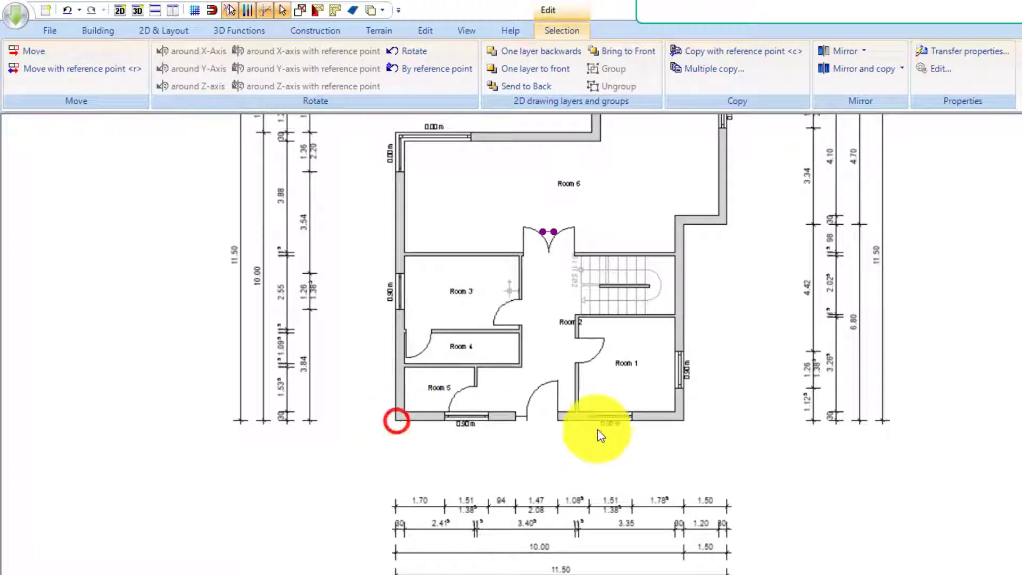
click(685, 420)
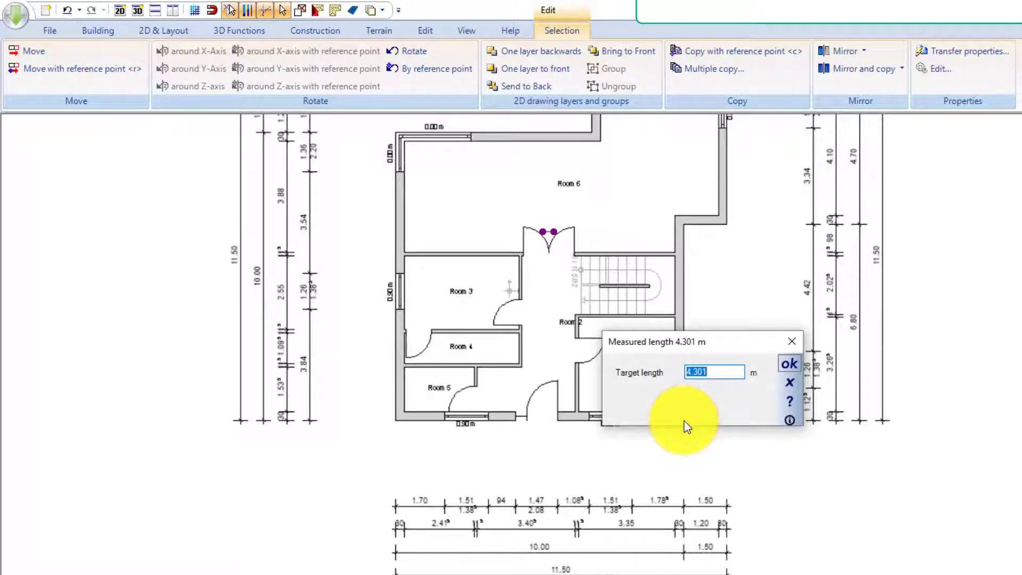
text(10)
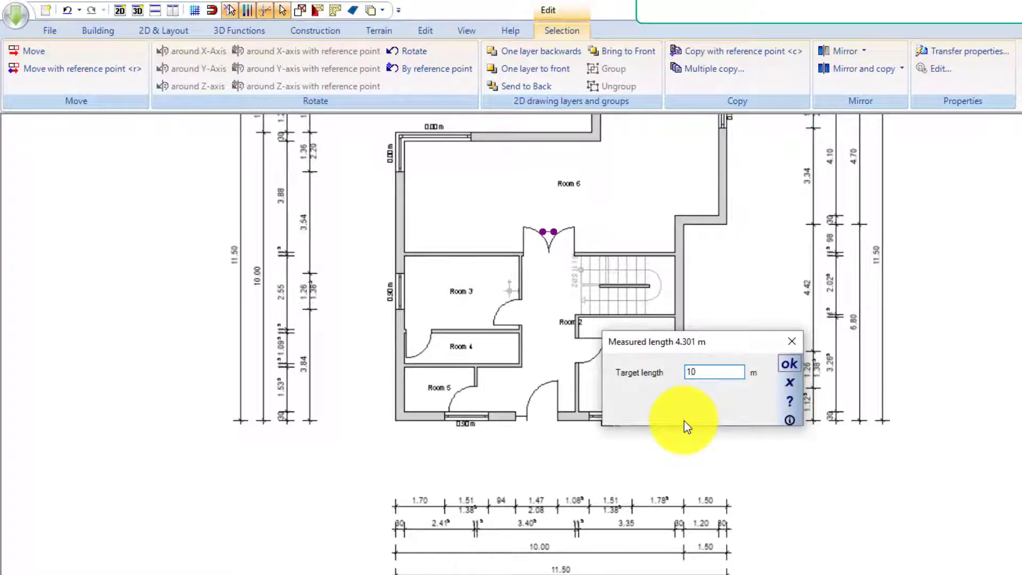
key(Return)
scroll(684, 421, up, 3)
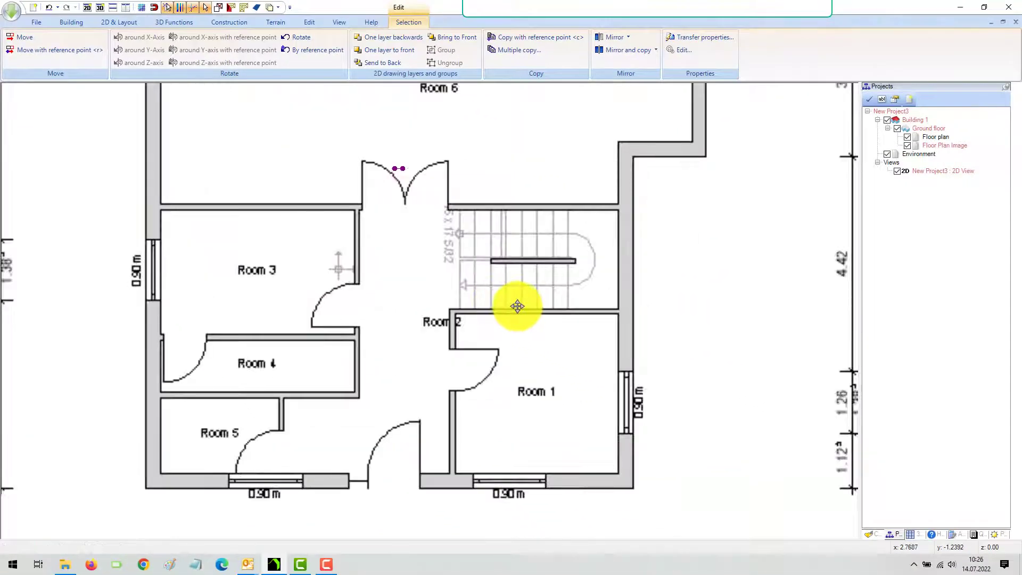
scroll(517, 306, down, 3)
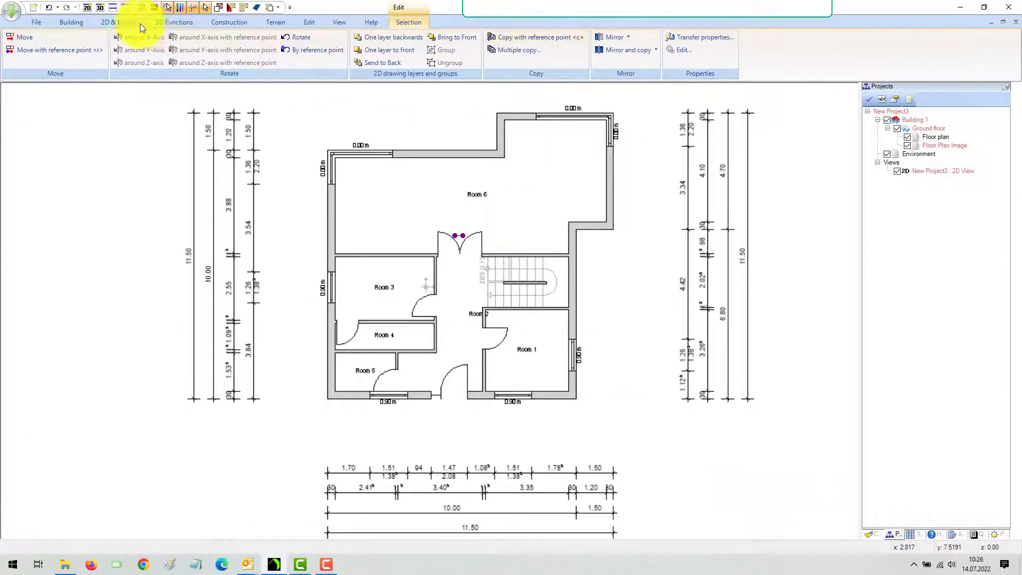
Step: Measure the outer wall below Rooms 5 and 1 between its two outer corners
click(123, 22)
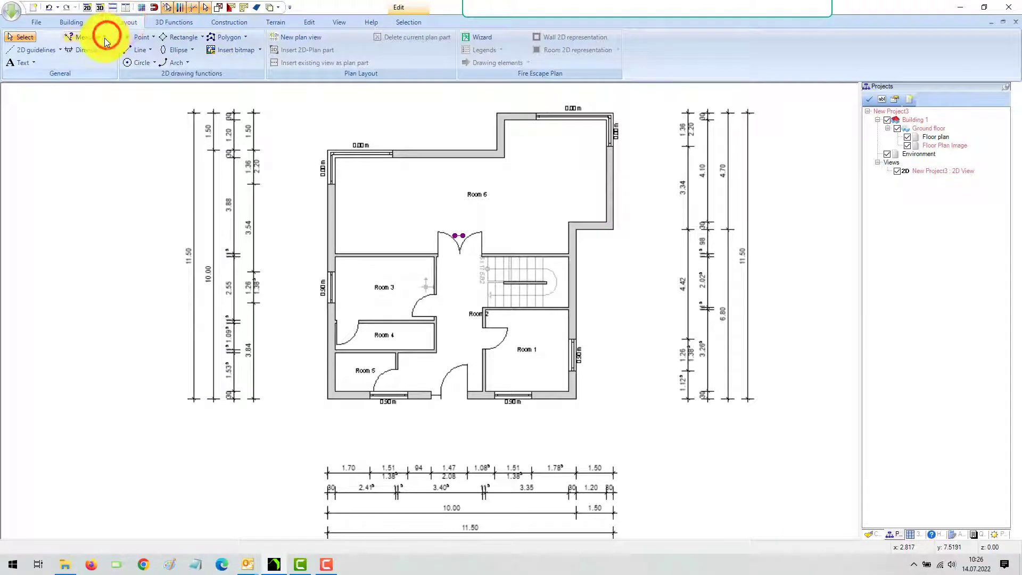
click(102, 37)
click(97, 49)
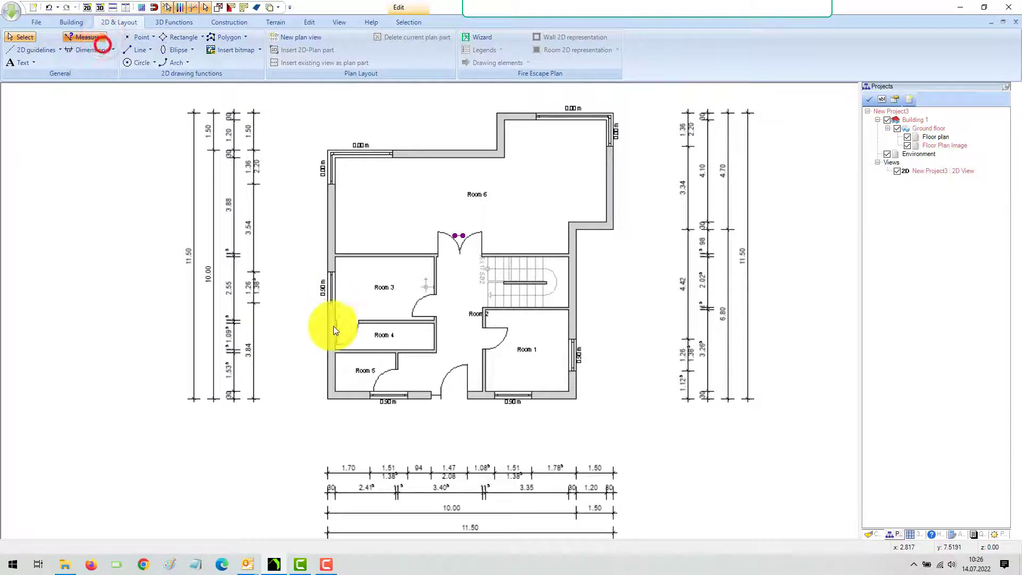
scroll(326, 402, up, 3)
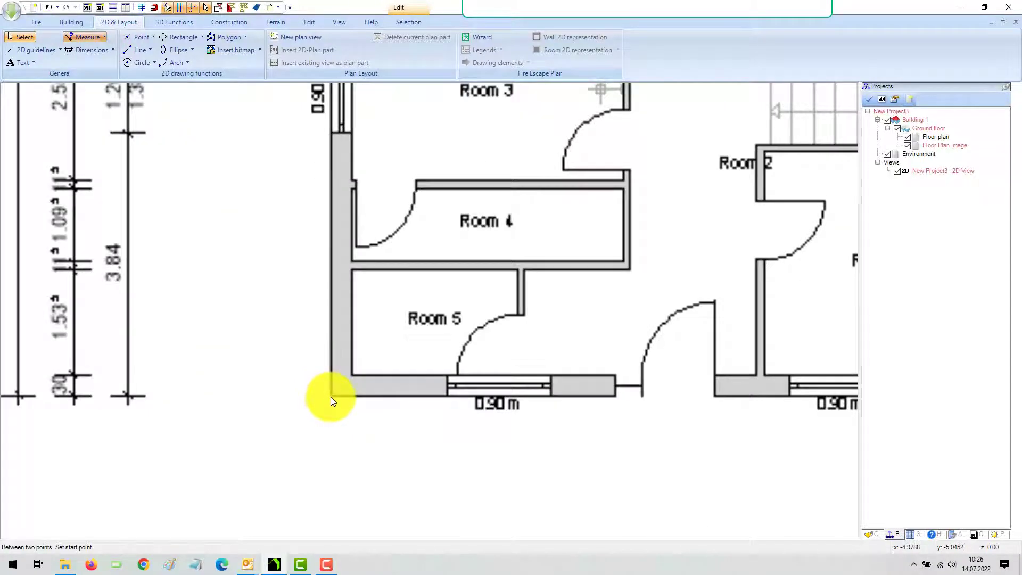
click(330, 397)
scroll(585, 398, down, 1)
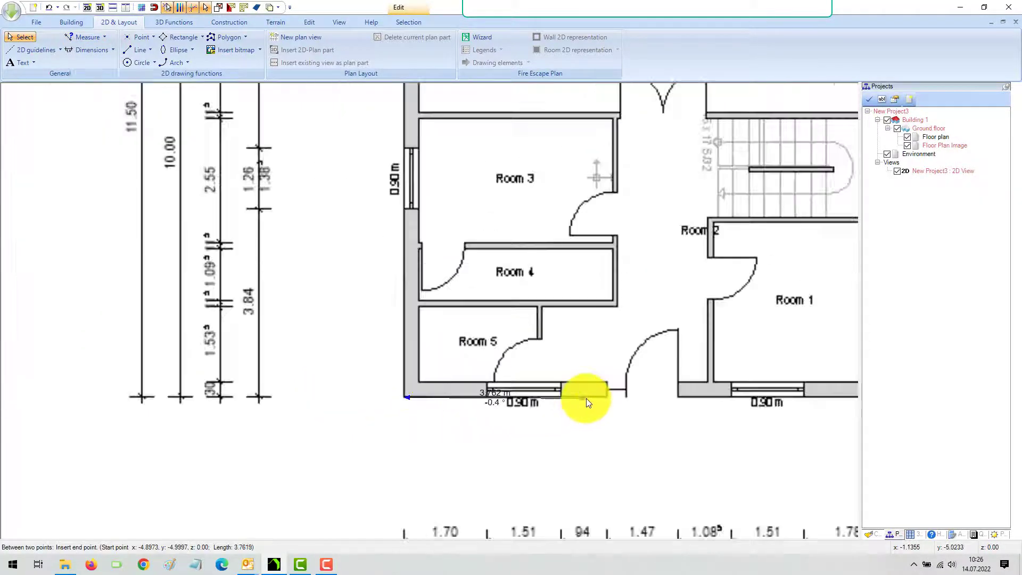
scroll(586, 398, down, 1)
scroll(808, 400, up, 1)
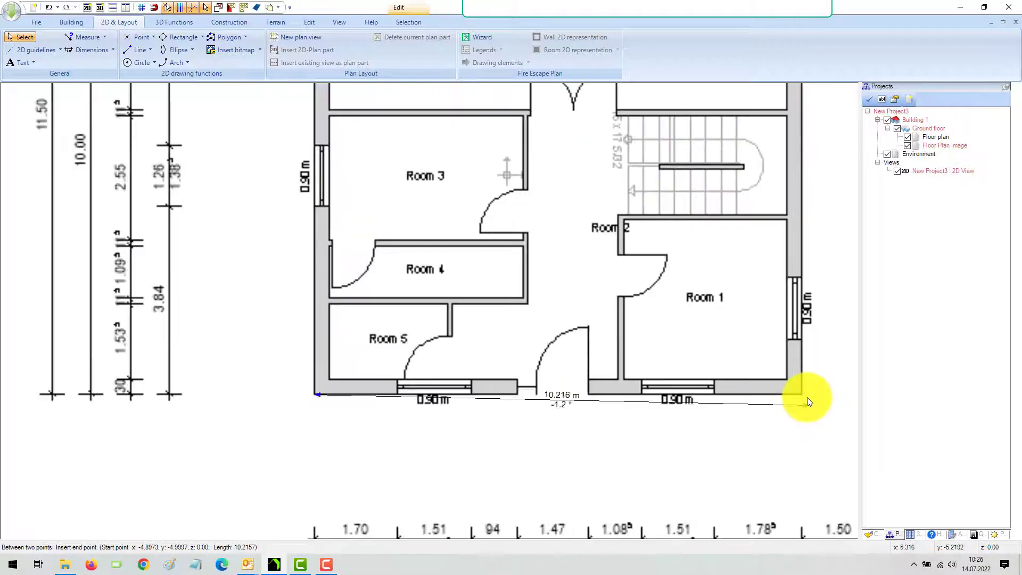
scroll(807, 399, up, 1)
scroll(798, 398, down, 1)
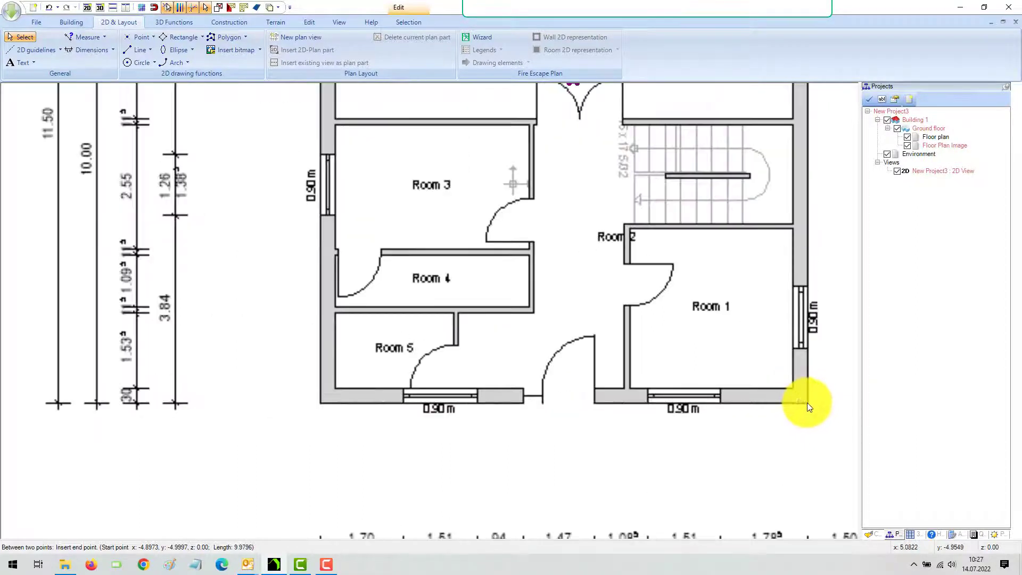
click(806, 402)
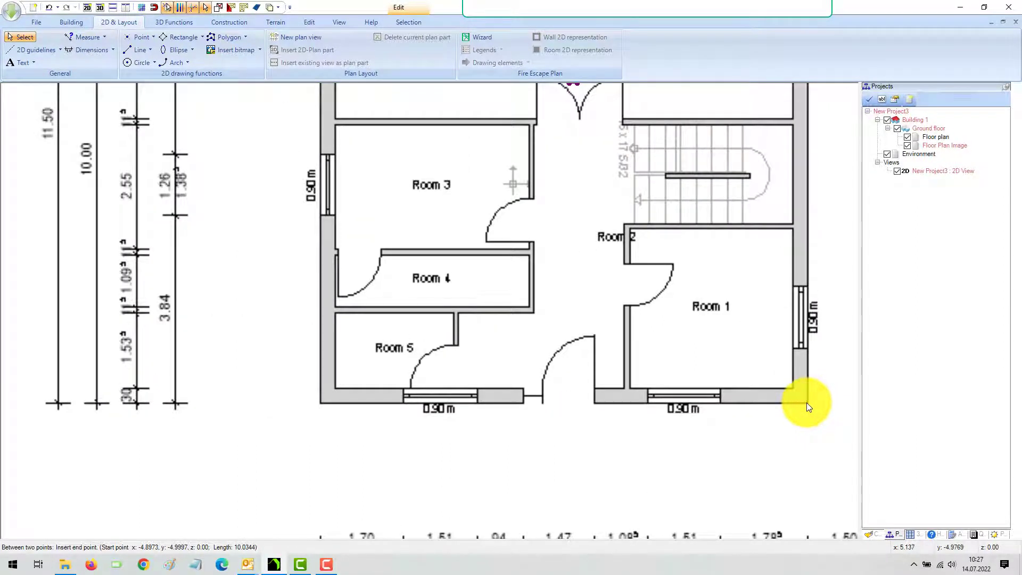
Step: Make the ground floor's Floor plan layer the current element, and leave the measuring command with the image deselected
scroll(735, 417, down, 3)
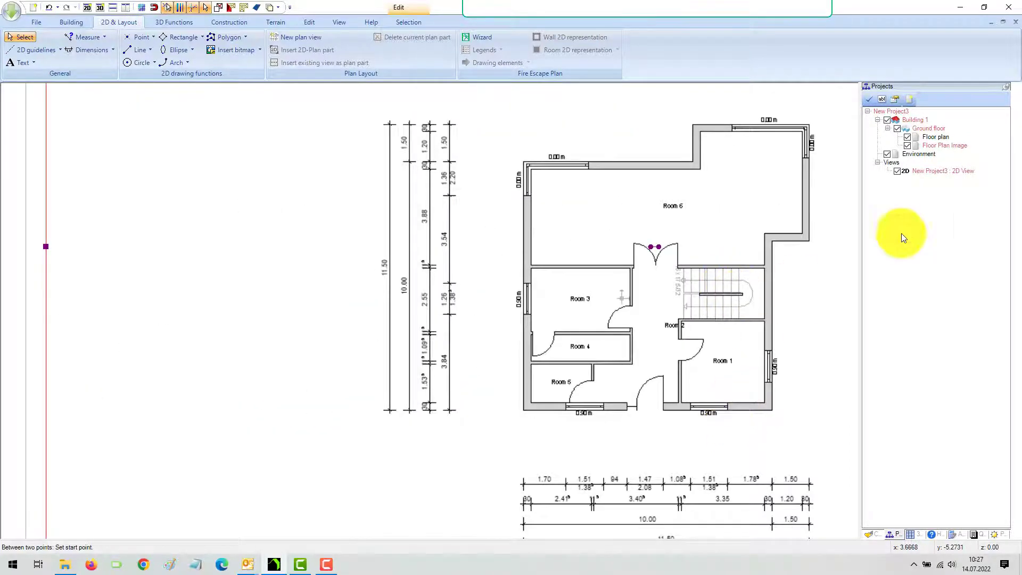
click(929, 137)
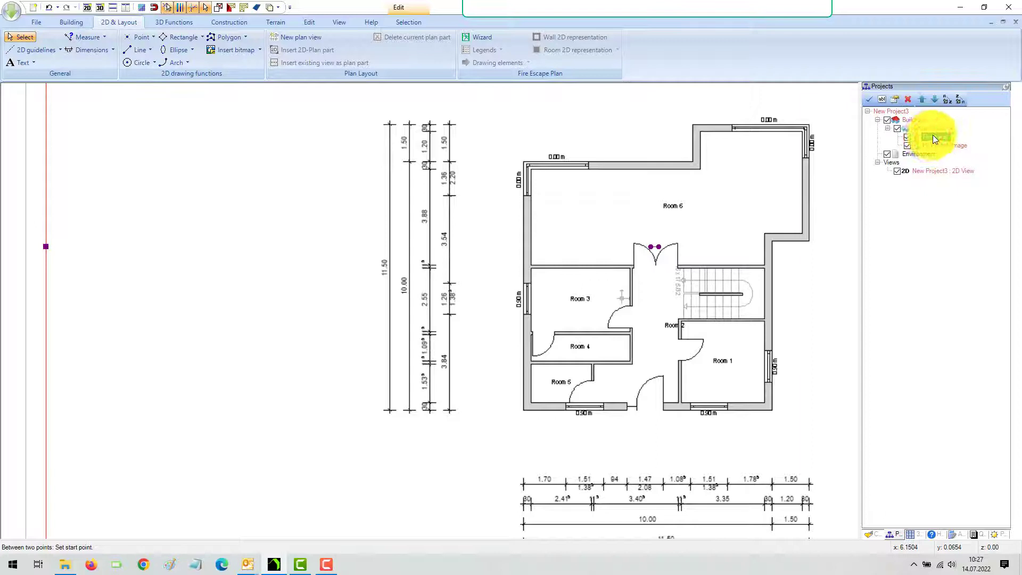
right_click(932, 136)
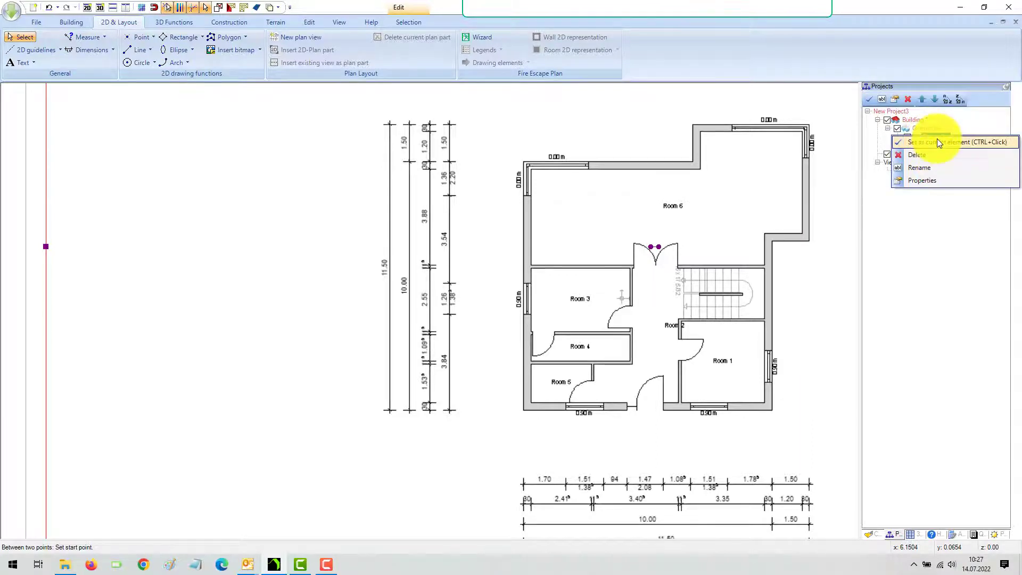
click(938, 142)
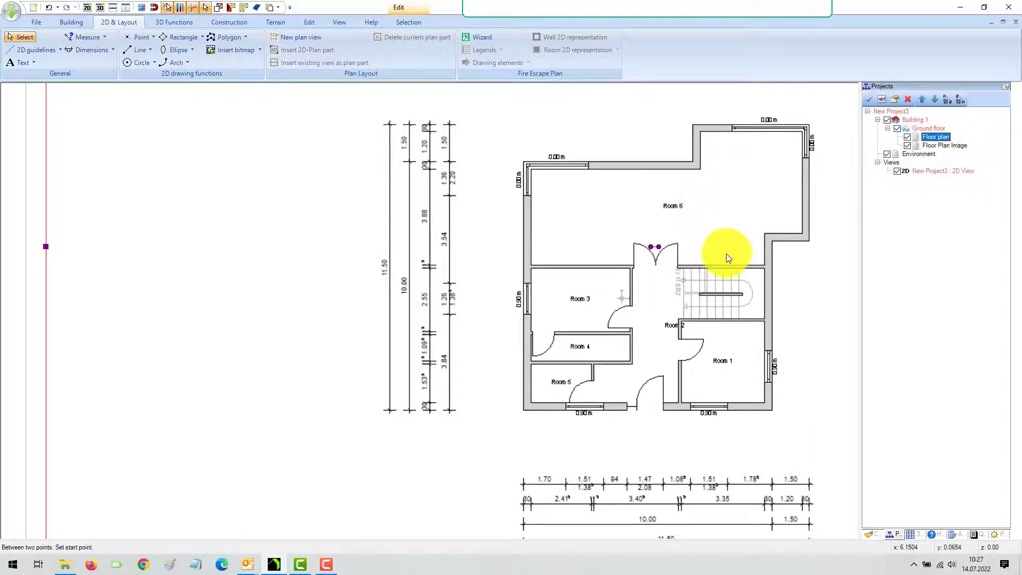
scroll(727, 255, down, 5)
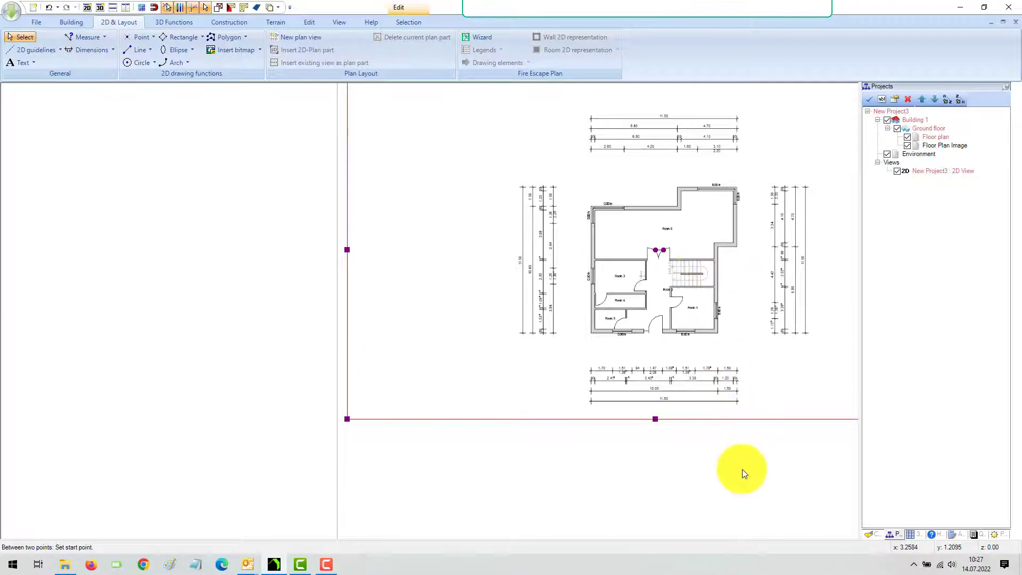
click(742, 467)
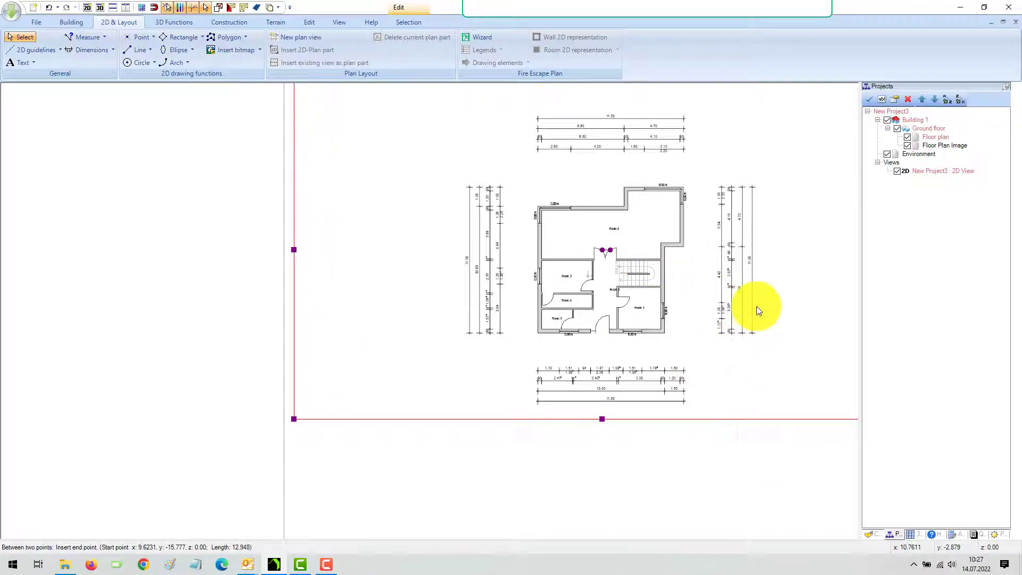
key(Escape)
Step: Examine the scaled floor plan image with its rooms and surrounding dimension chains
scroll(742, 374, down, 3)
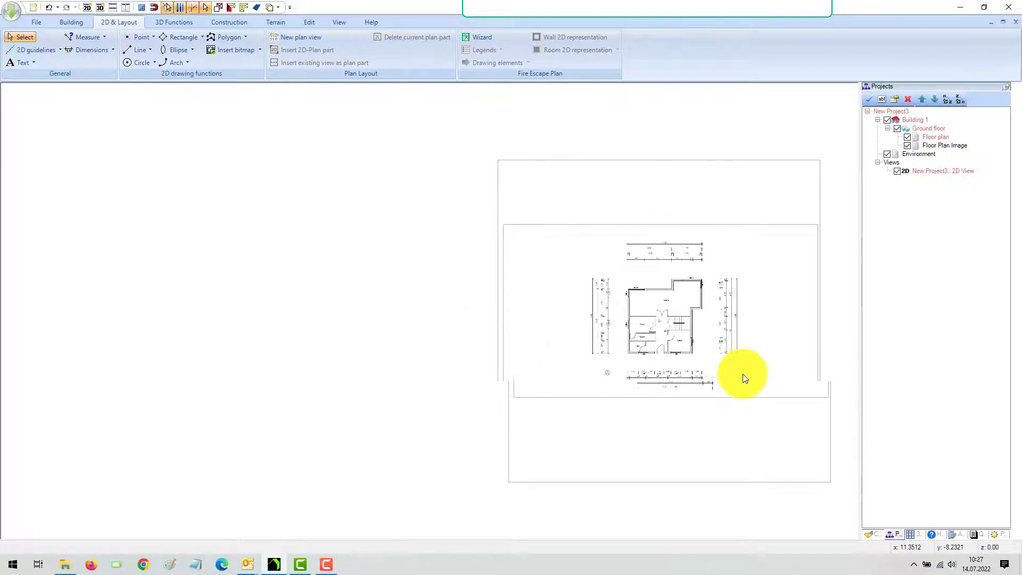
scroll(673, 337, up, 3)
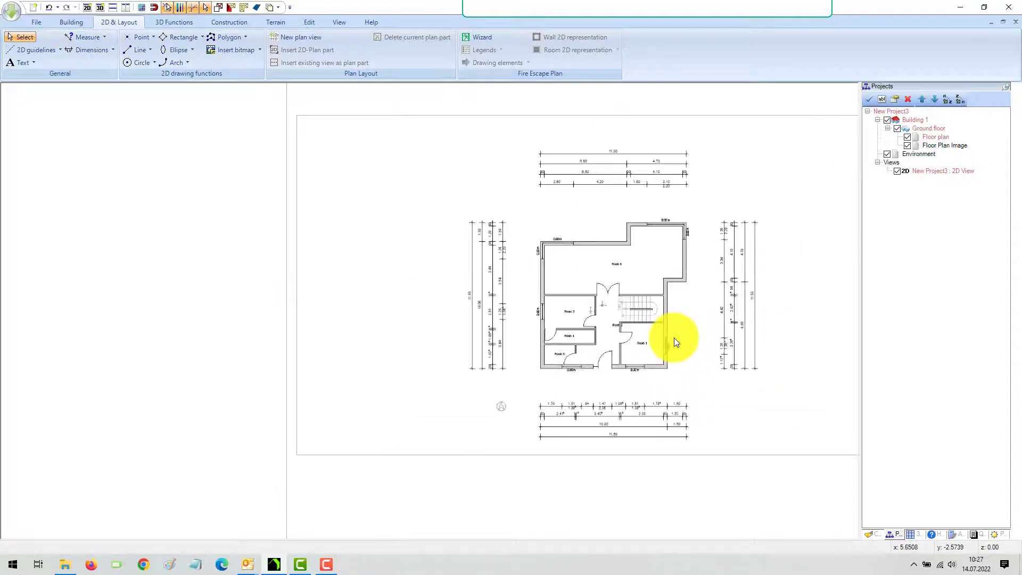
scroll(674, 338, right, 3)
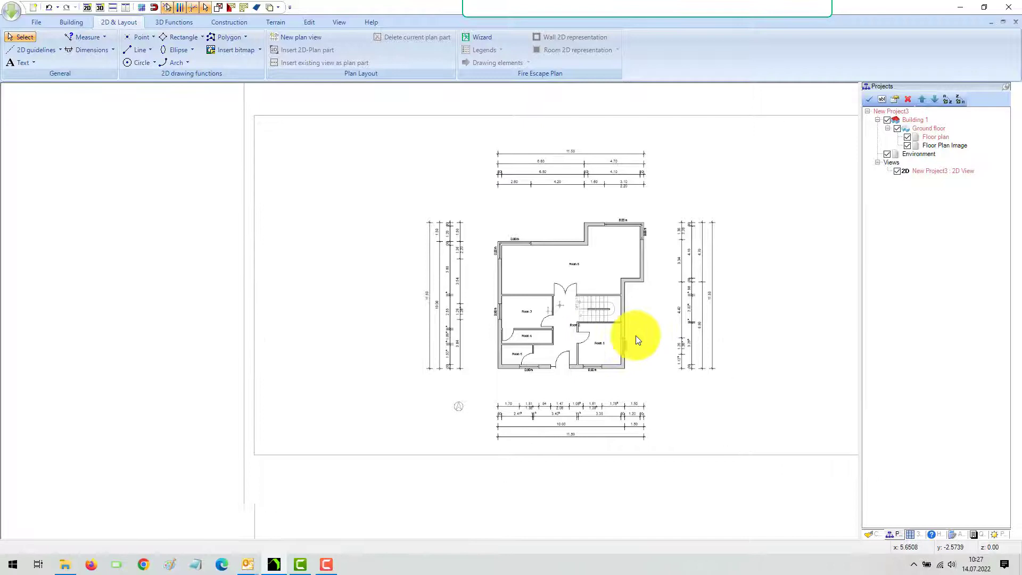
scroll(637, 337, right, 3)
scroll(637, 338, up, 3)
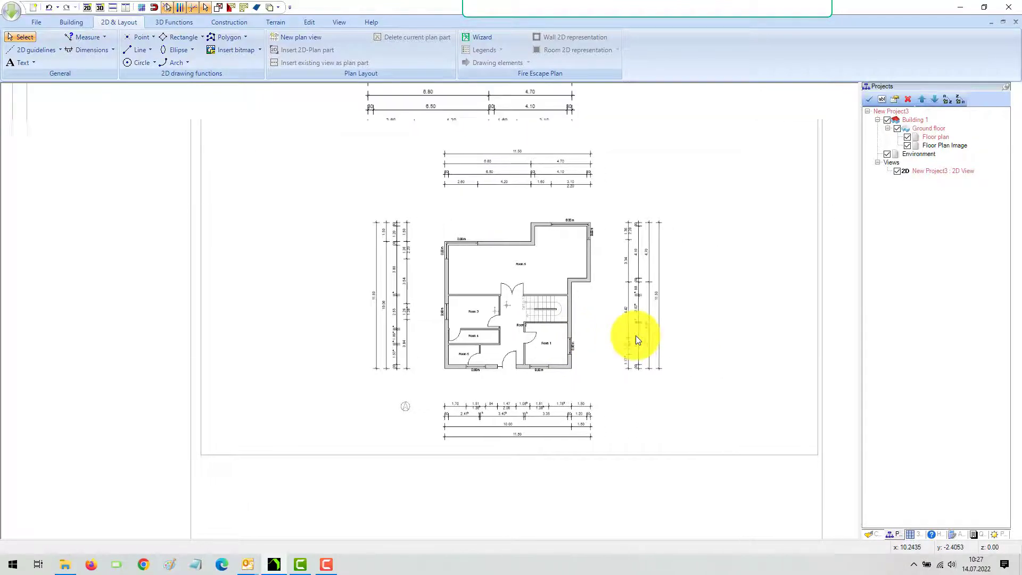
scroll(636, 337, down, 3)
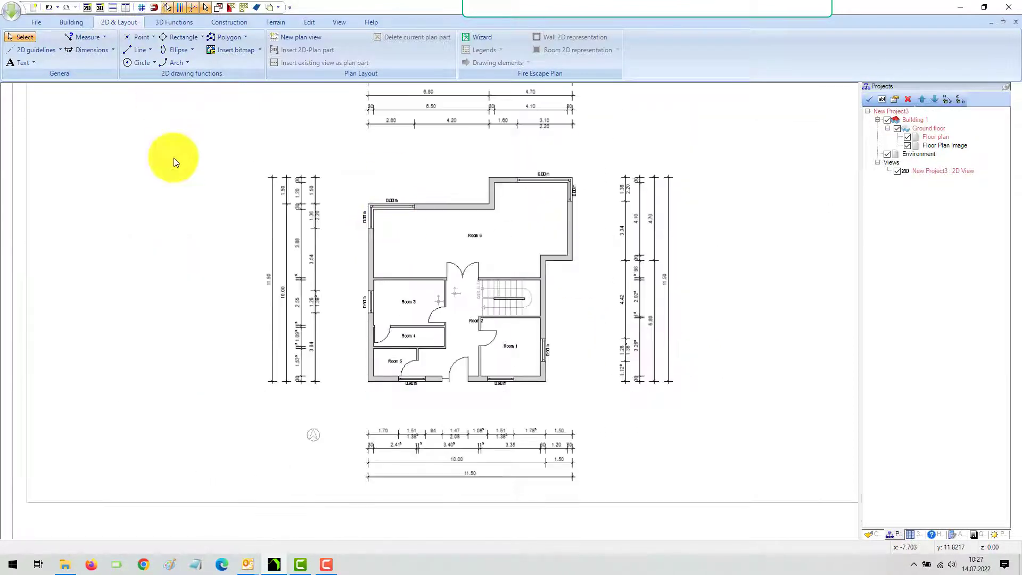
scroll(370, 455, up, 2)
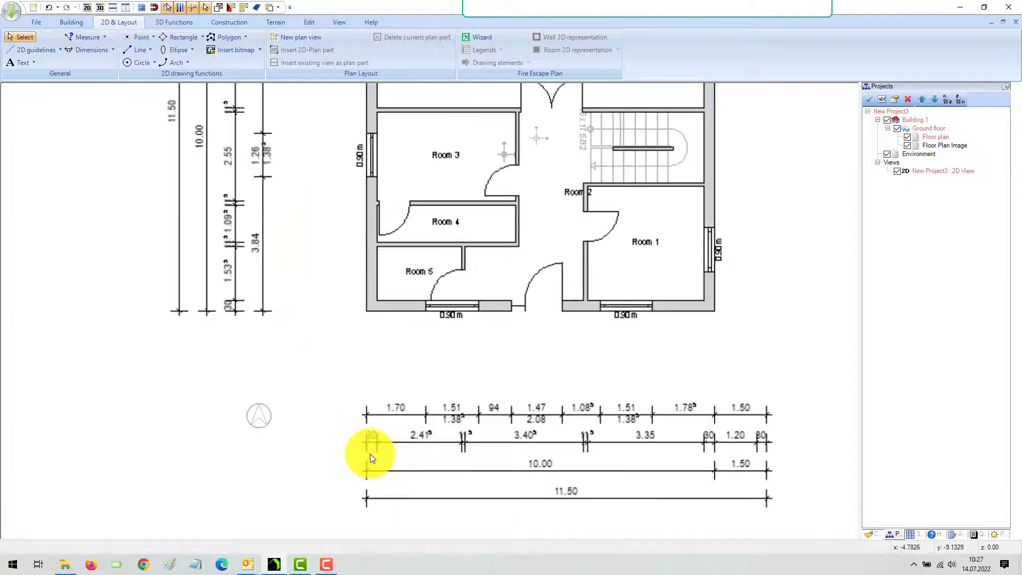
scroll(371, 451, down, 2)
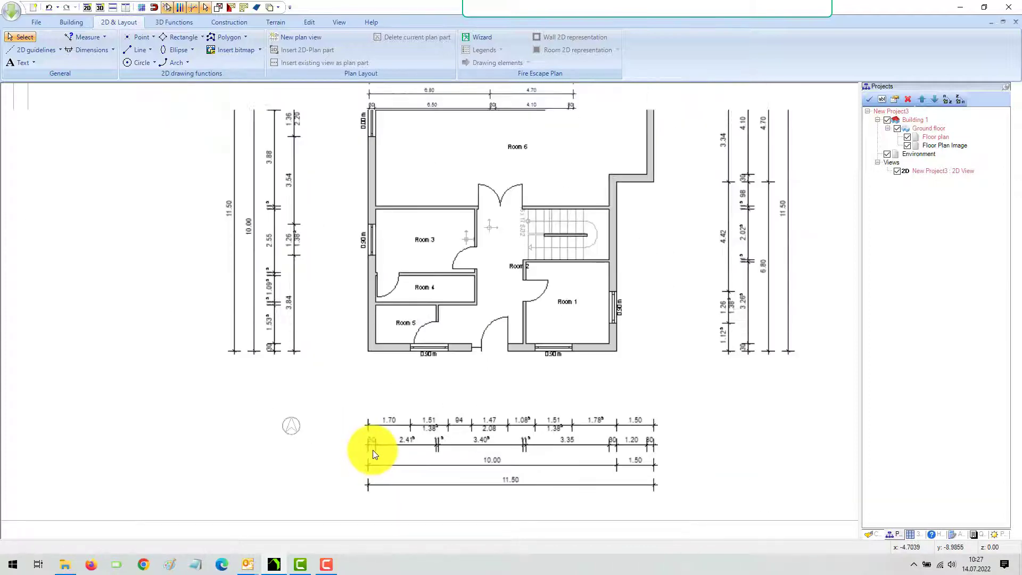
scroll(373, 450, down, 2)
scroll(390, 308, up, 2)
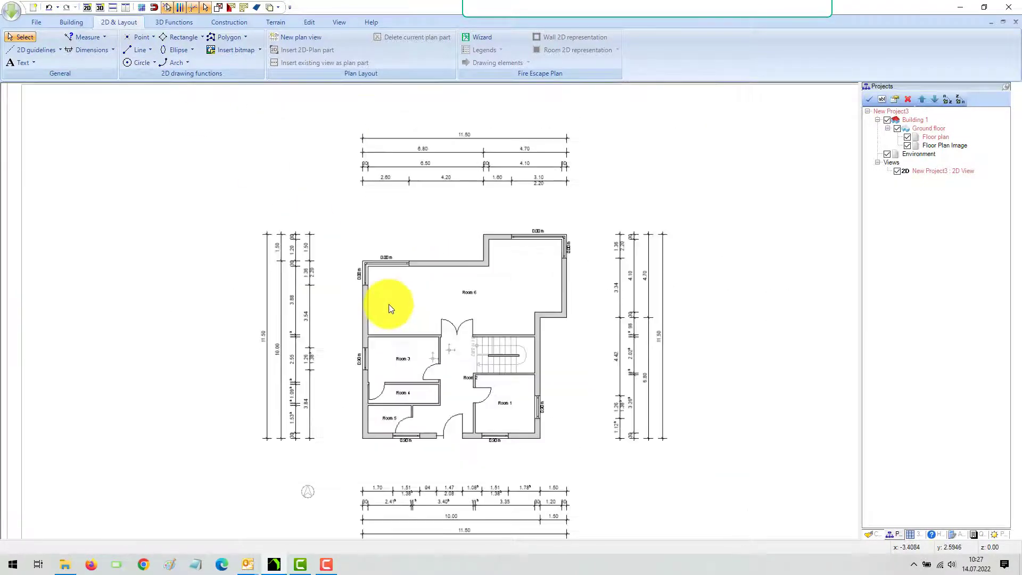
Step: Start an external wall as a chain between two points at the outer corner of the walls enclosing Room 5
click(71, 22)
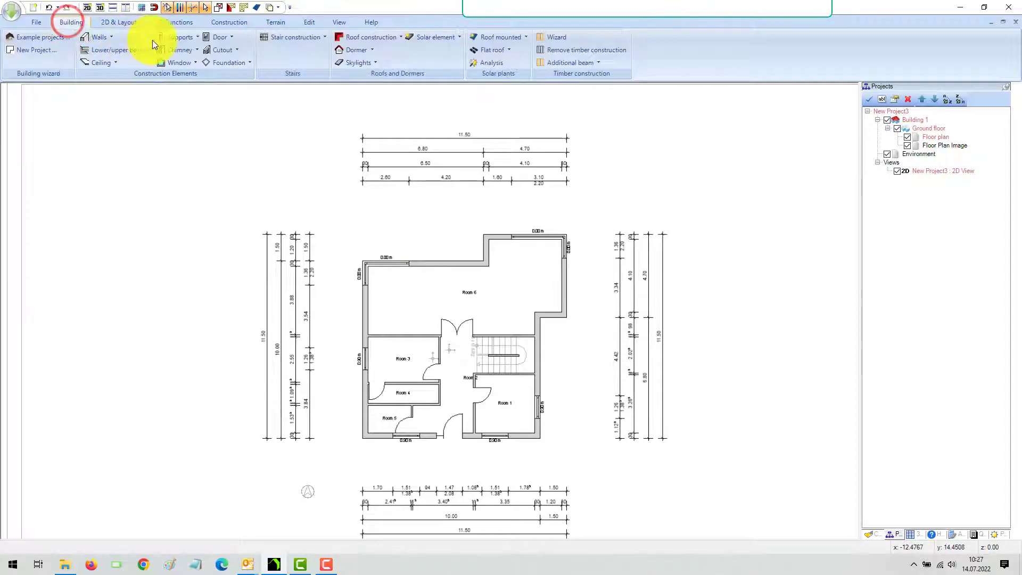
click(109, 36)
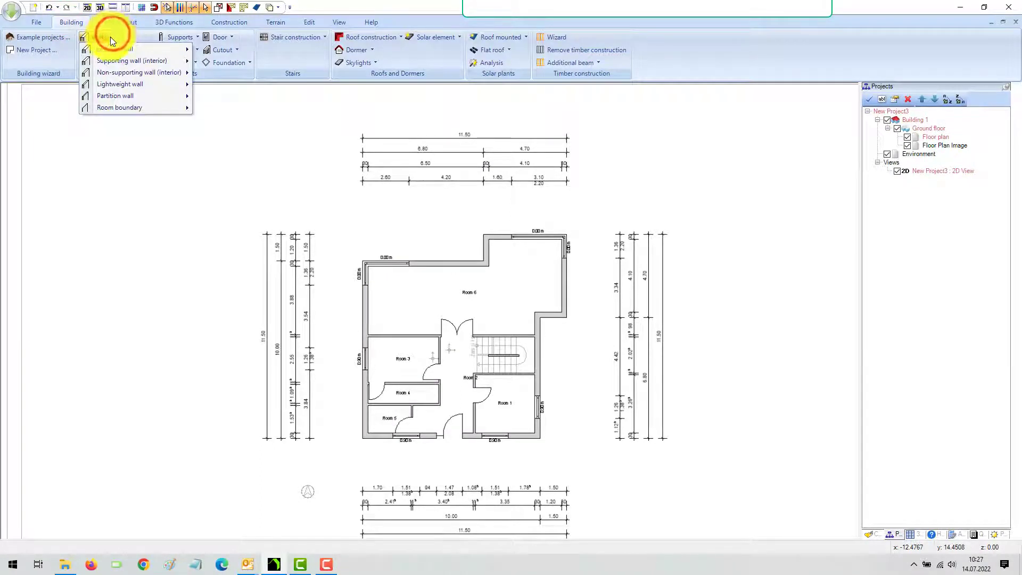
mouse_move(136, 48)
click(250, 50)
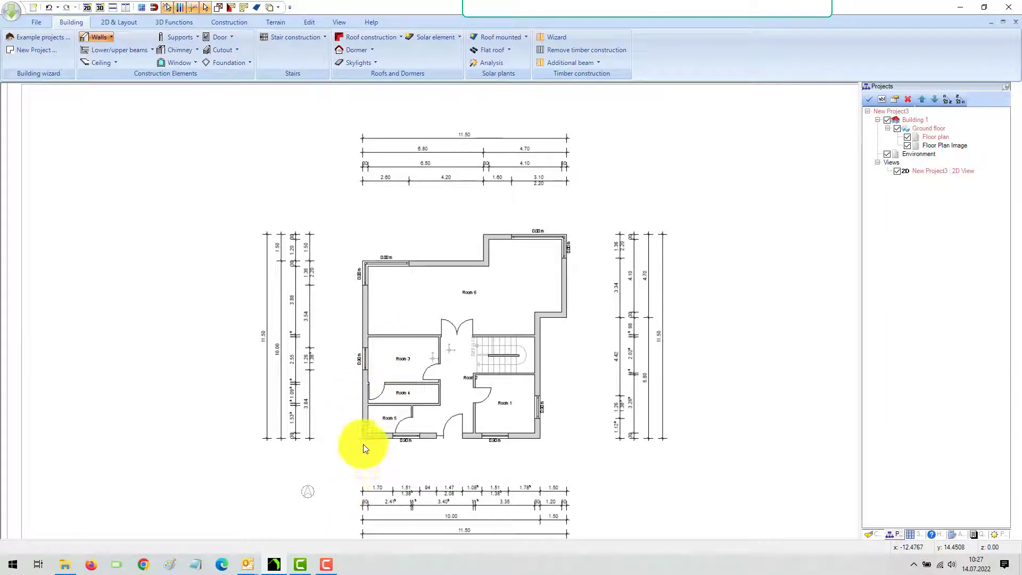
scroll(363, 444, up, 2)
scroll(363, 448, up, 2)
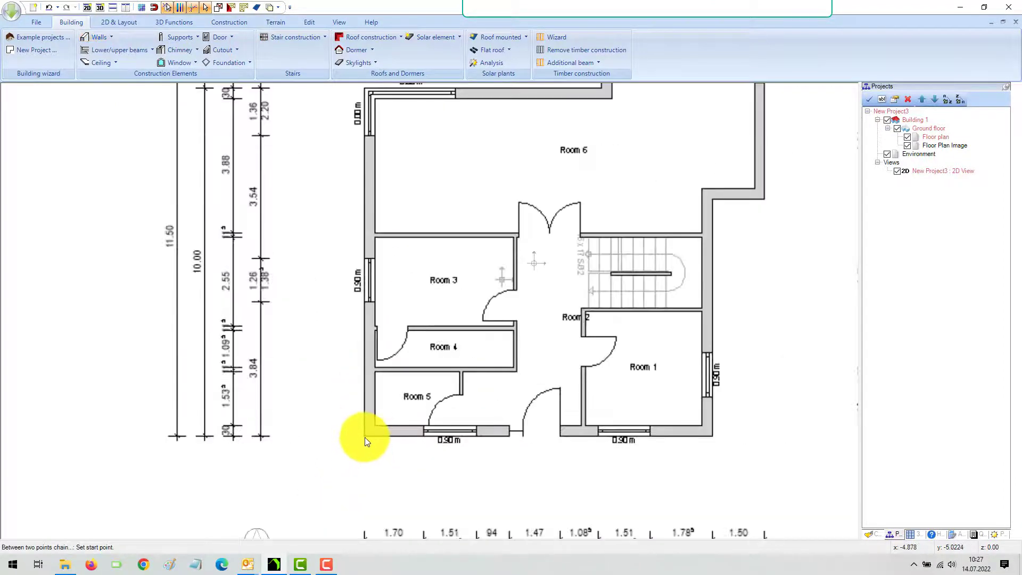
click(365, 436)
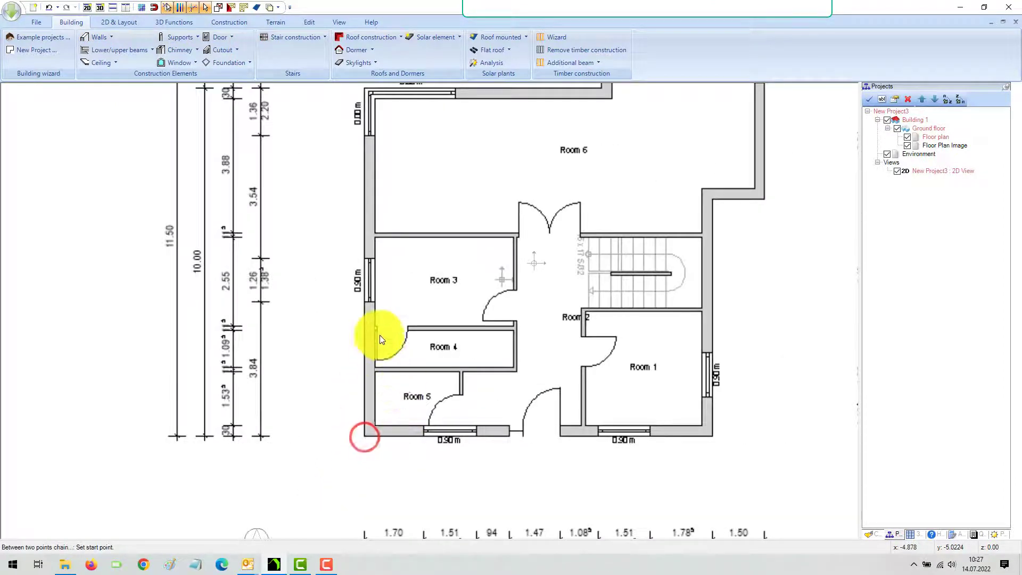
Step: In the wall's layer construction, set the monochrome 2D fill color of the Standardmauerwerk material to DarkGray
right_click(340, 183)
click(392, 237)
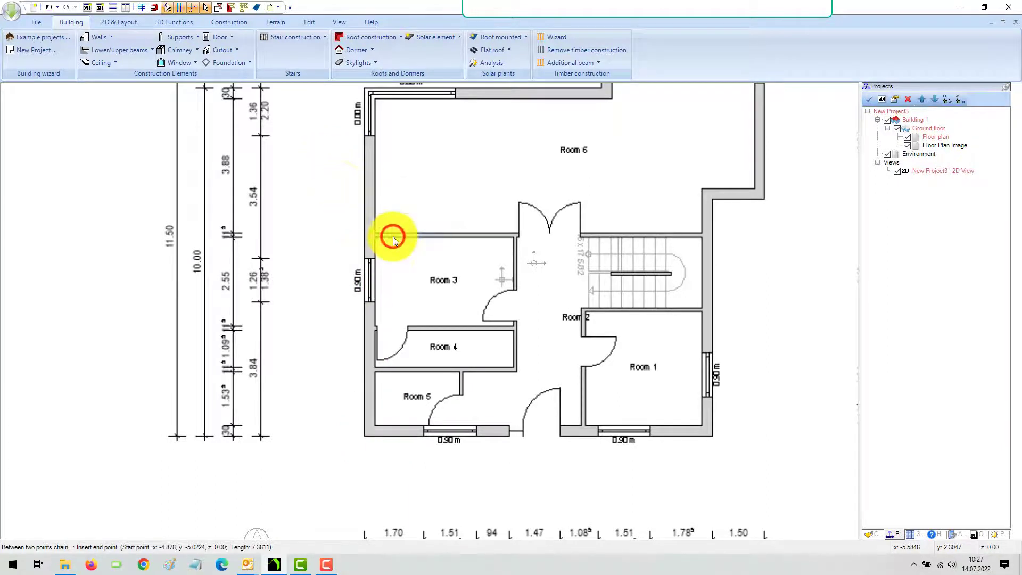
click(407, 197)
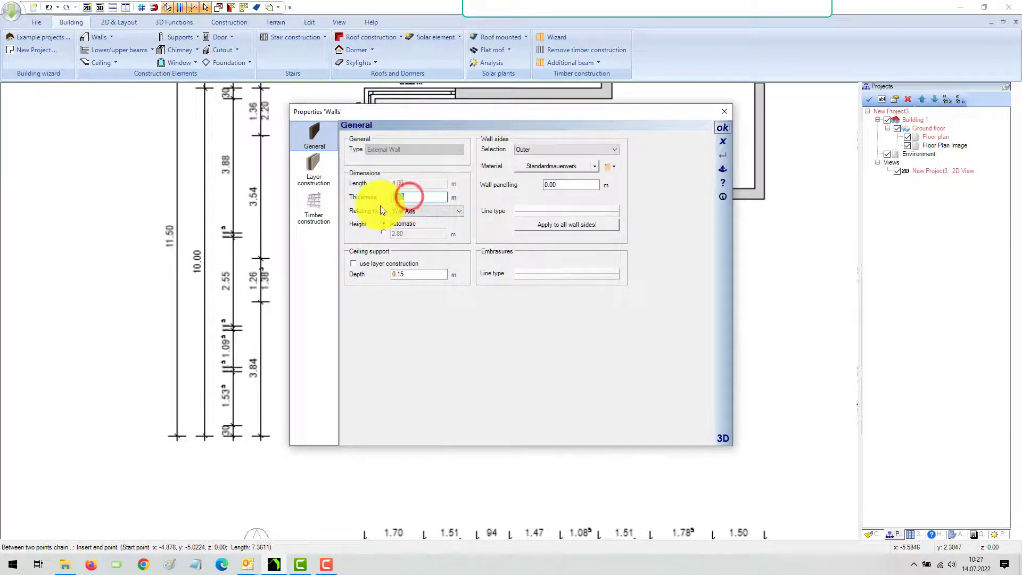
click(311, 173)
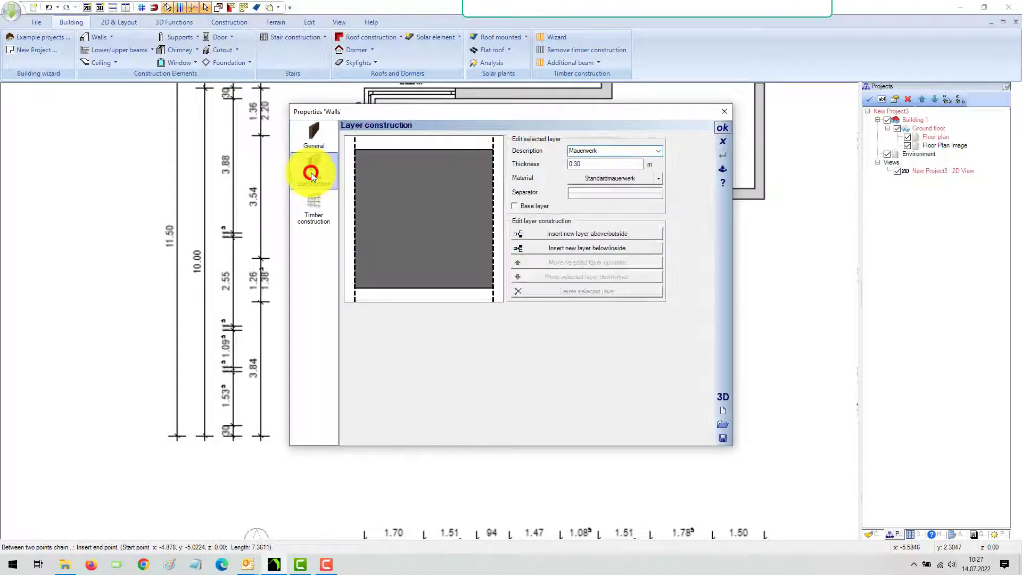
click(639, 178)
click(387, 136)
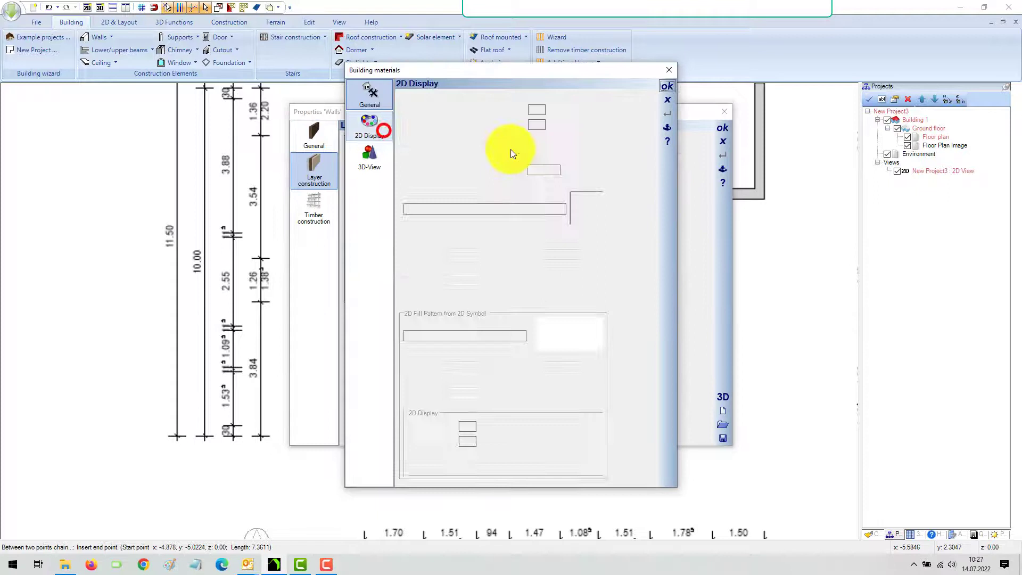
click(600, 110)
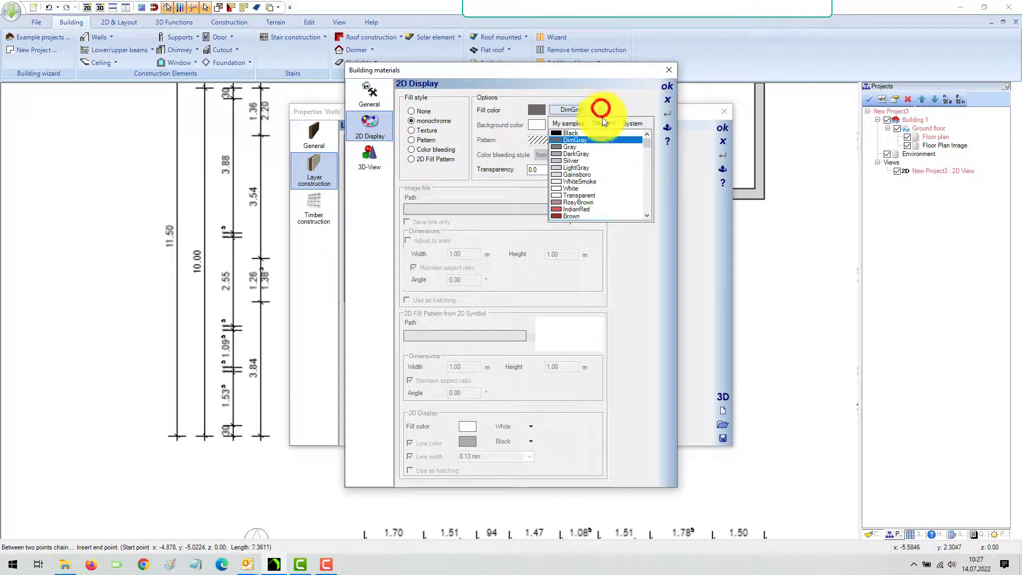
click(576, 153)
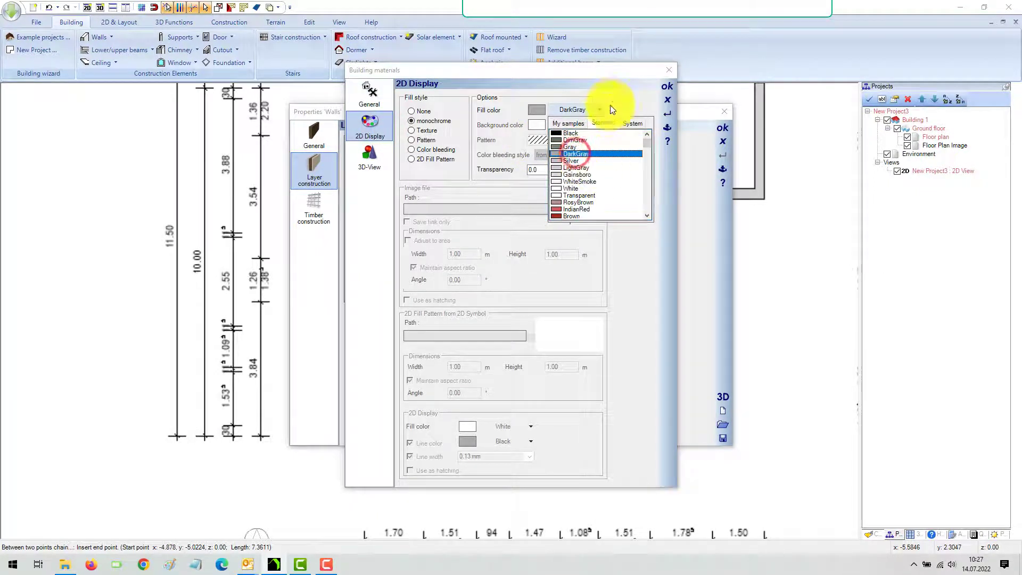
click(662, 86)
click(721, 169)
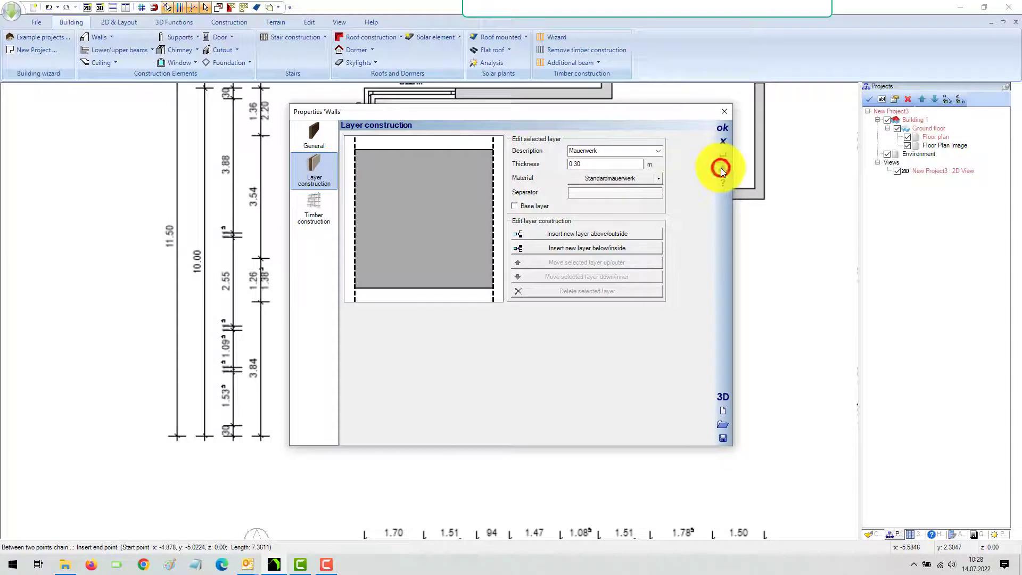
click(722, 127)
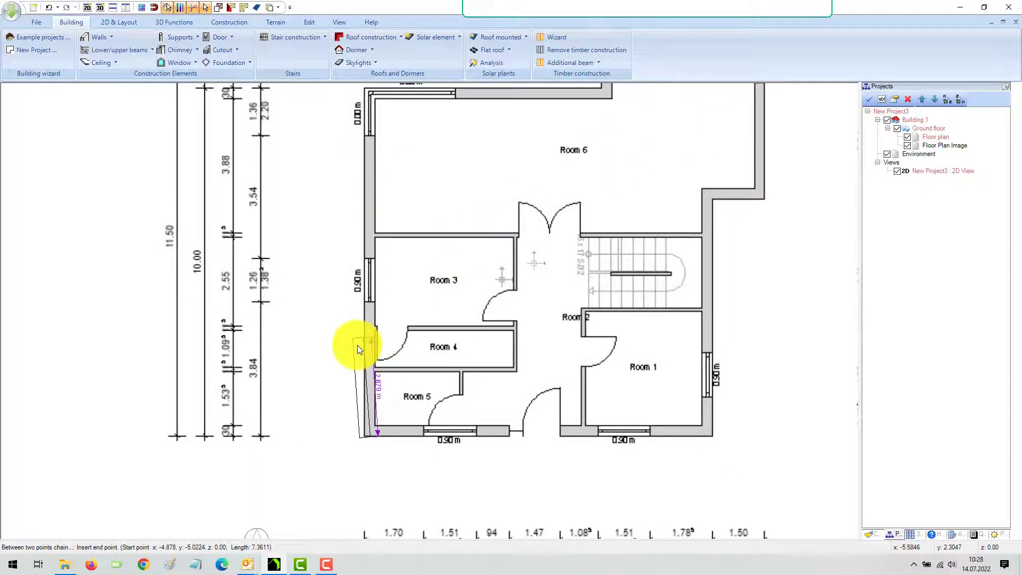
Step: Draw the first external wall 10 m long from the Room 5 corner past Rooms 4 and 3 to Room 6's outer corner
scroll(357, 345, up, 3)
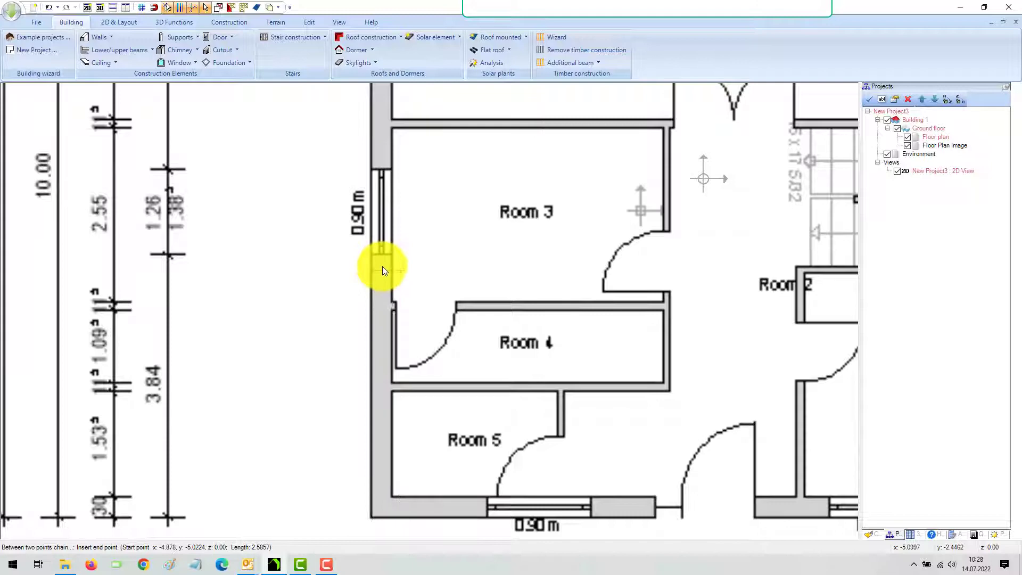
scroll(382, 266, down, 2)
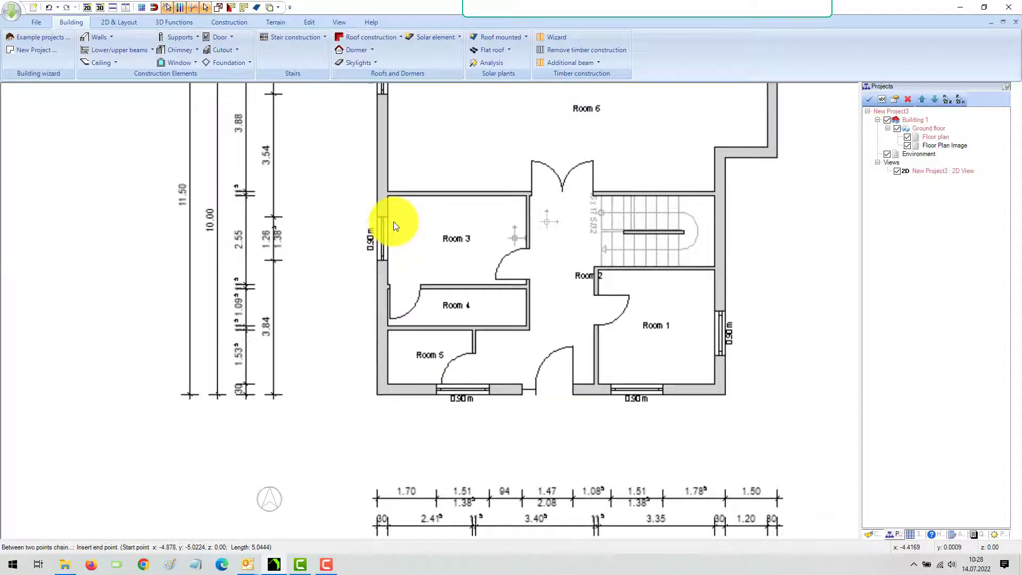
scroll(394, 222, down, 3)
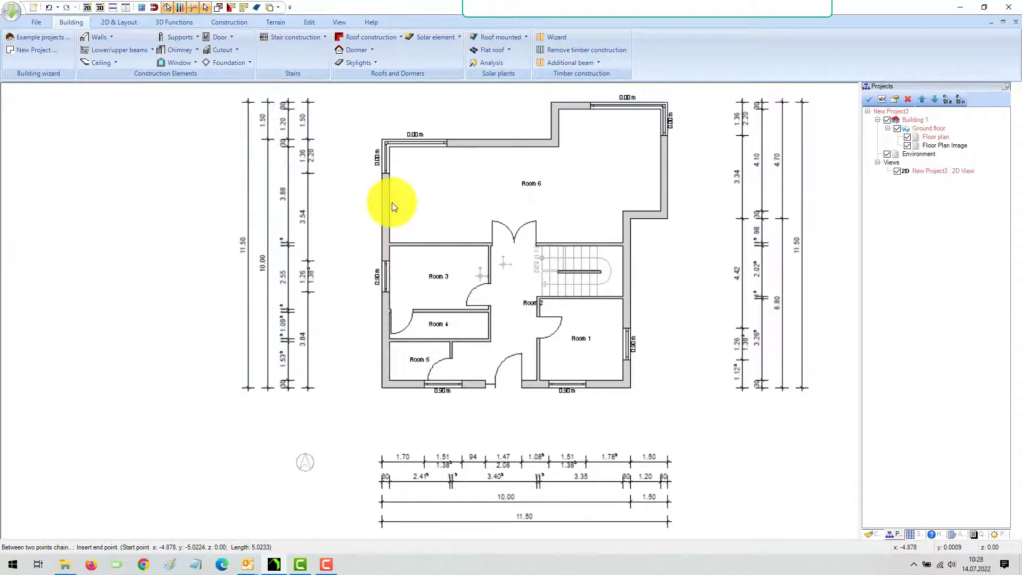
right_click(383, 138)
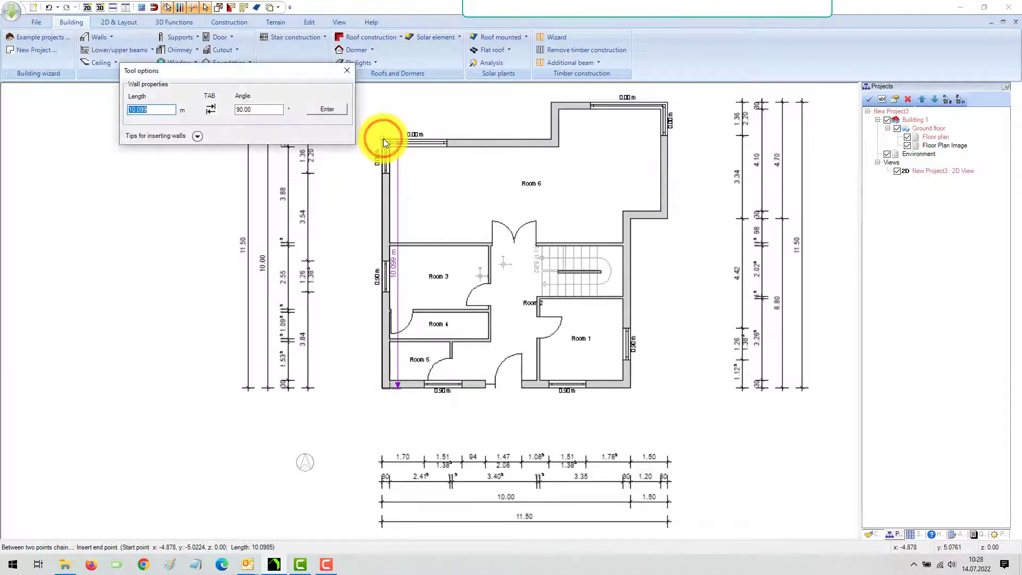
text(10)
key(Return)
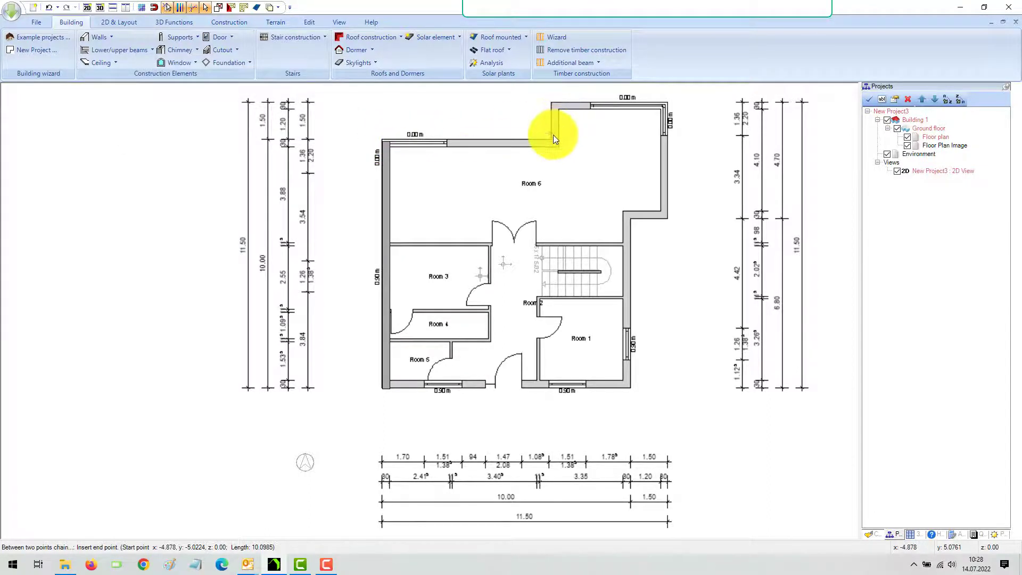
Step: Continue the wall chain 6.8 m along Room 6's outer edge up to the corner where the projecting part begins
scroll(554, 135, up, 1)
scroll(553, 138, up, 3)
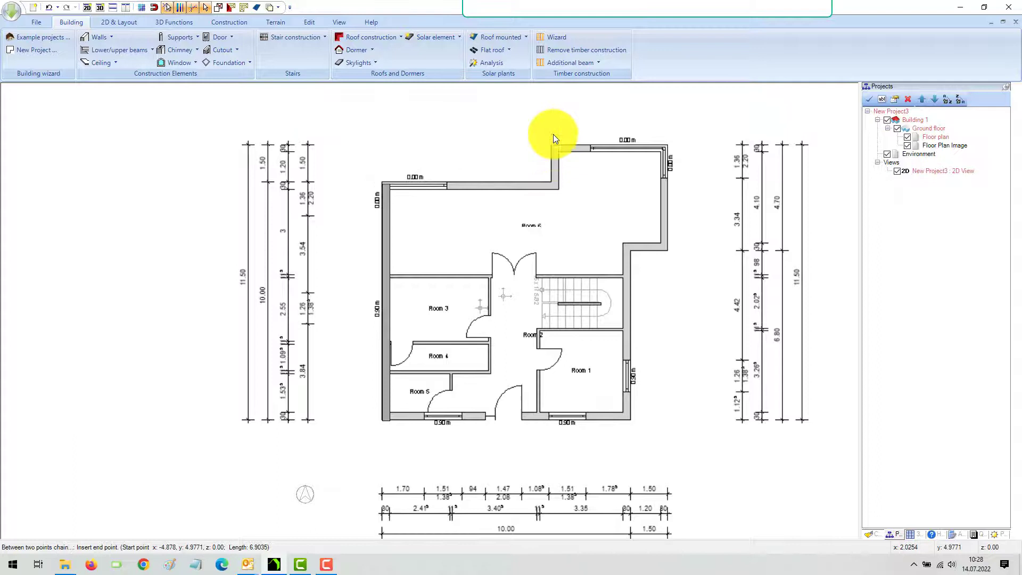
scroll(553, 134, up, 2)
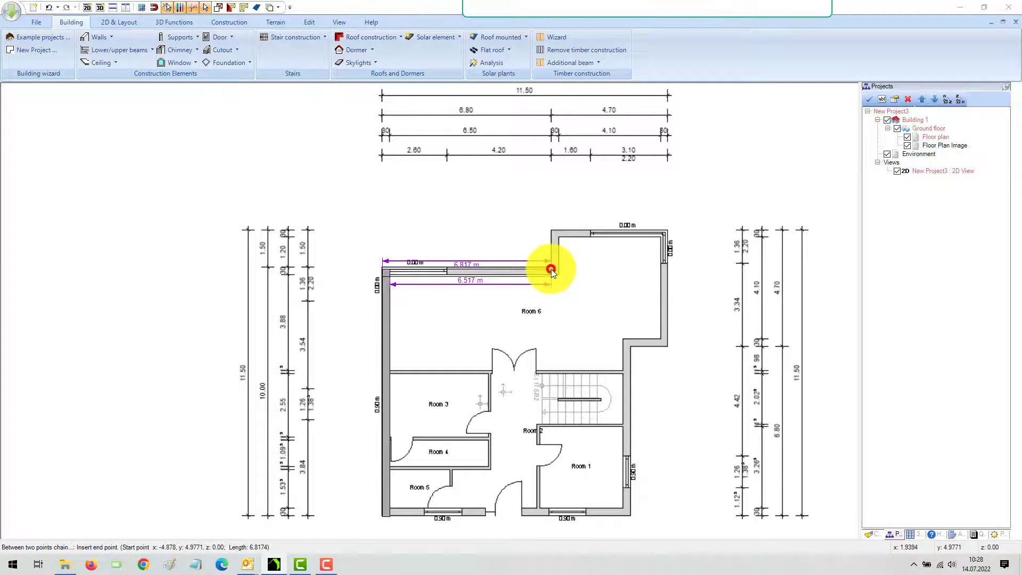
click(550, 270)
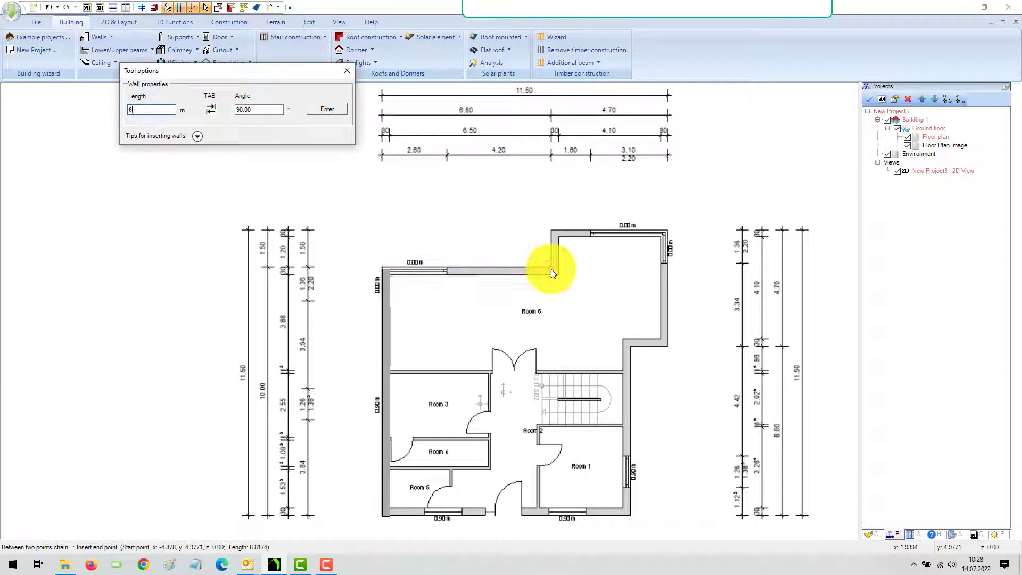
text(,8)
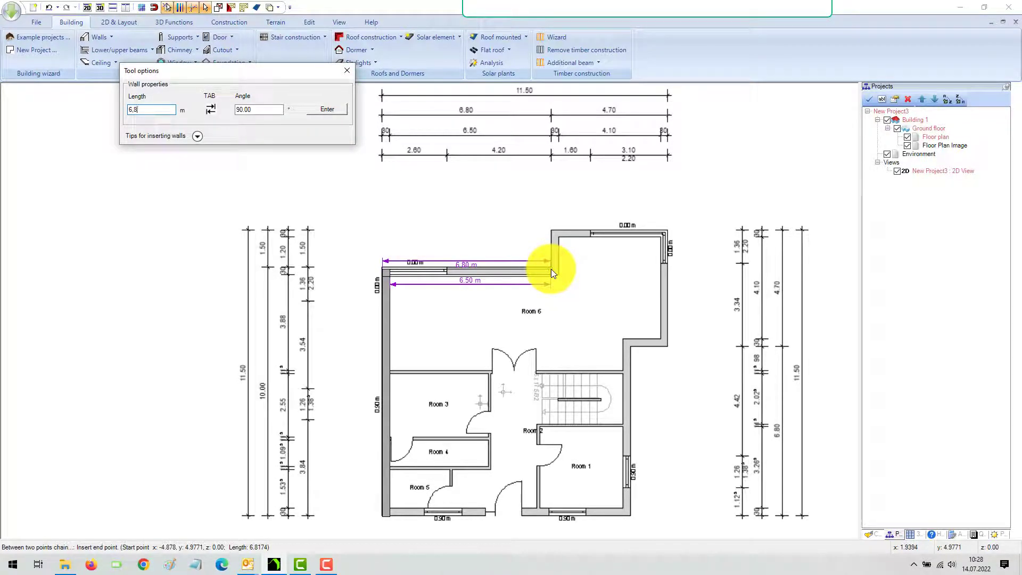
key(Return)
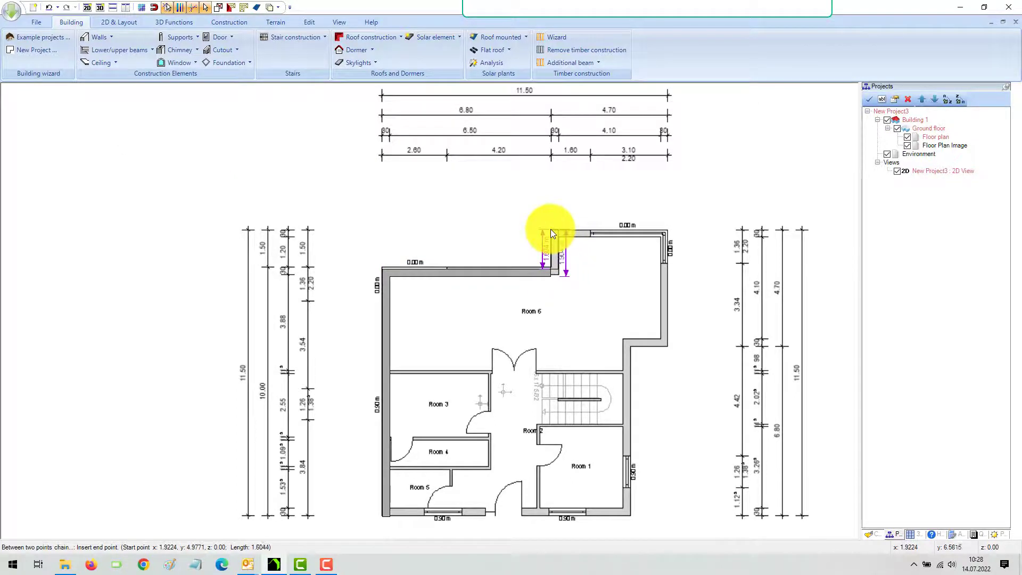
Step: Continue the chain around Room 6's projection with a 1.5 m side wall and a 4.7 m wall along its outer edge
right_click(551, 230)
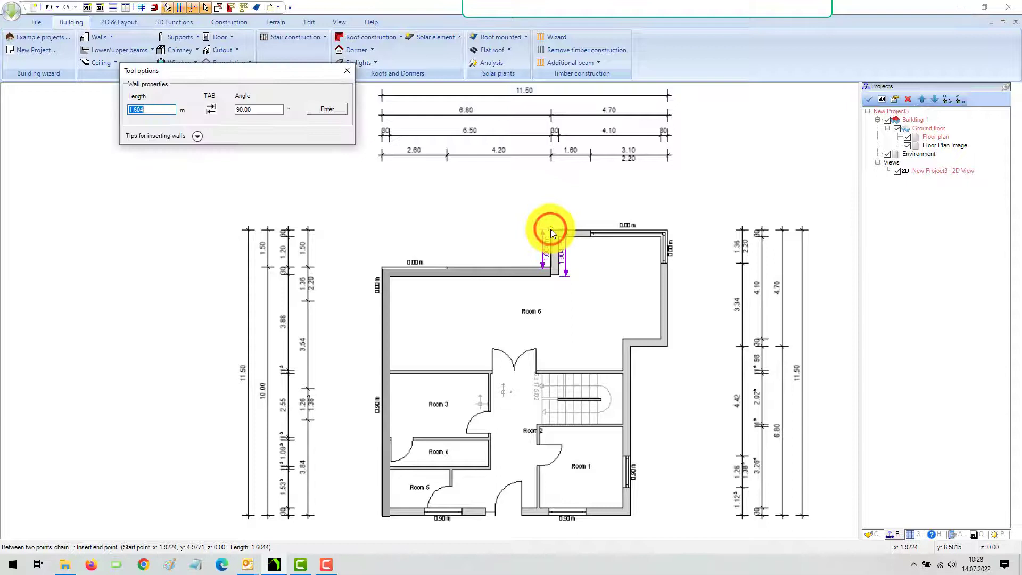
text(1,5)
key(Return)
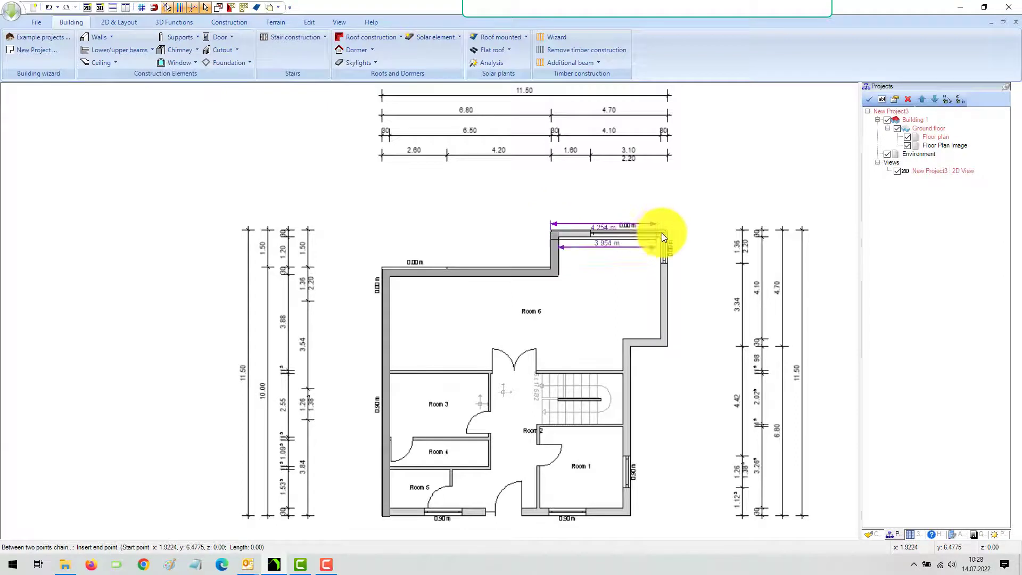
key(Tab)
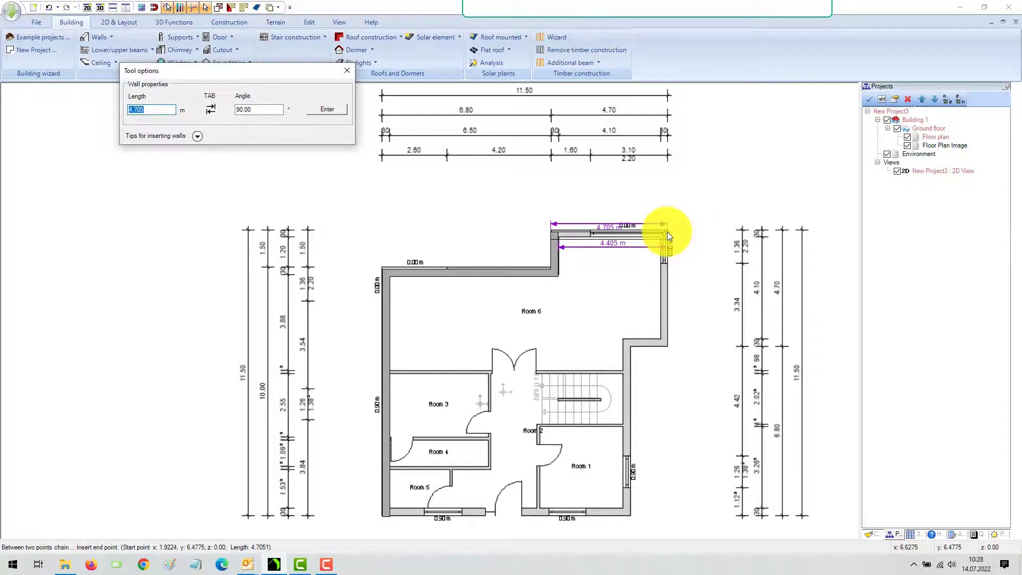
text(4,7)
key(Return)
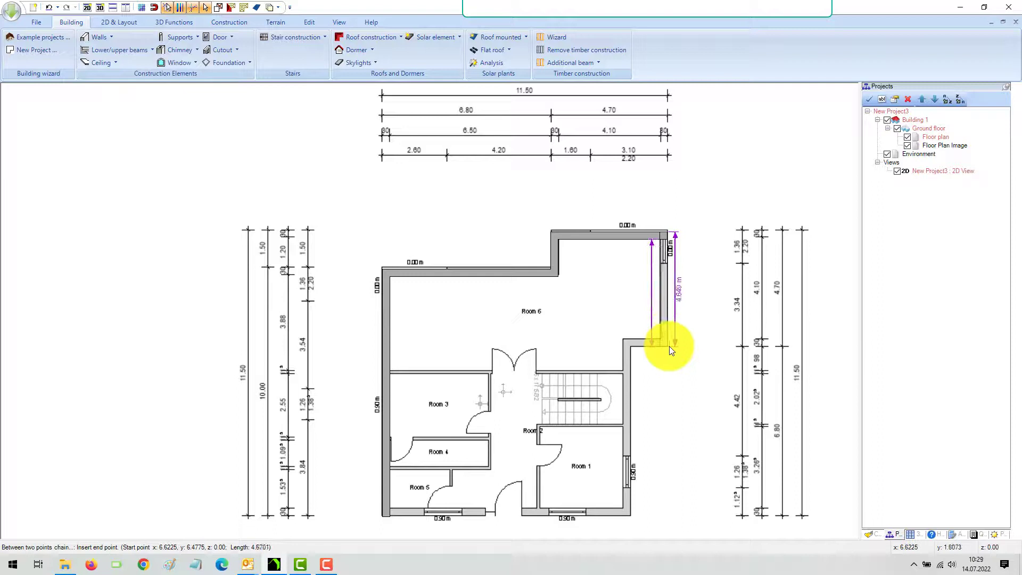
Step: Continue the chain with a 4.7 m wall down the projection's outer side and a 1.5 m wall back toward the staircase
key(Tab)
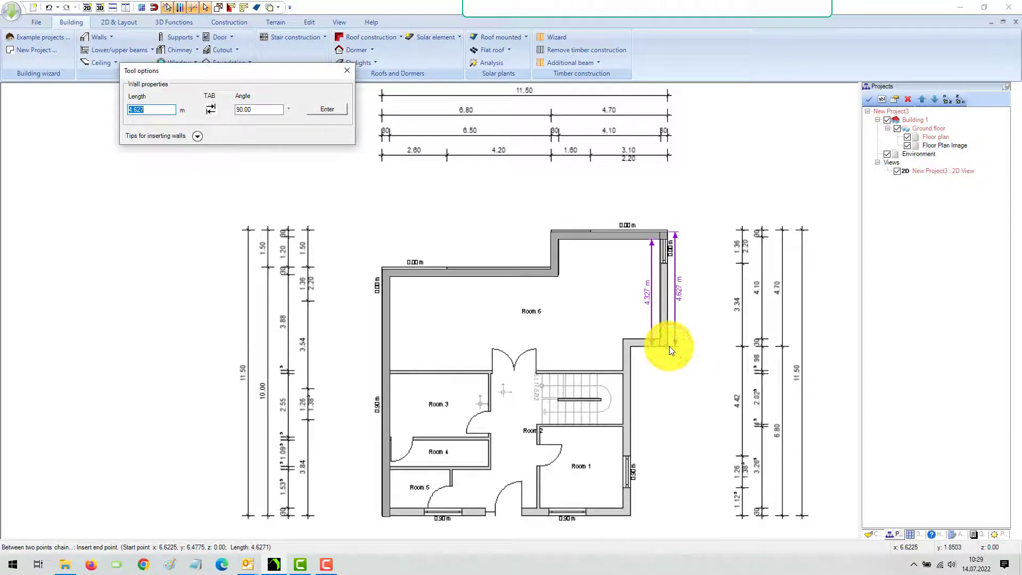
text(4.7)
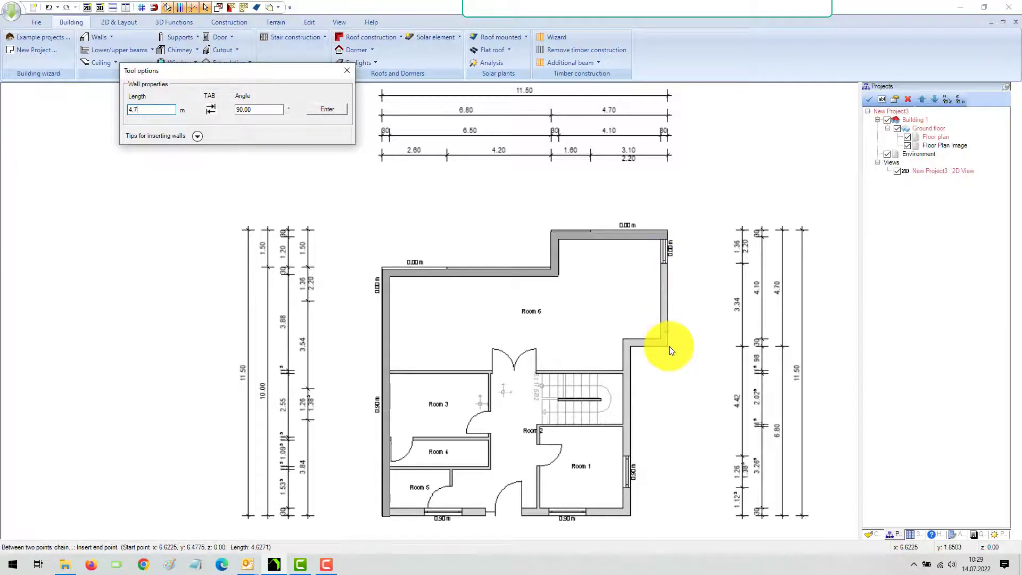
key(Return)
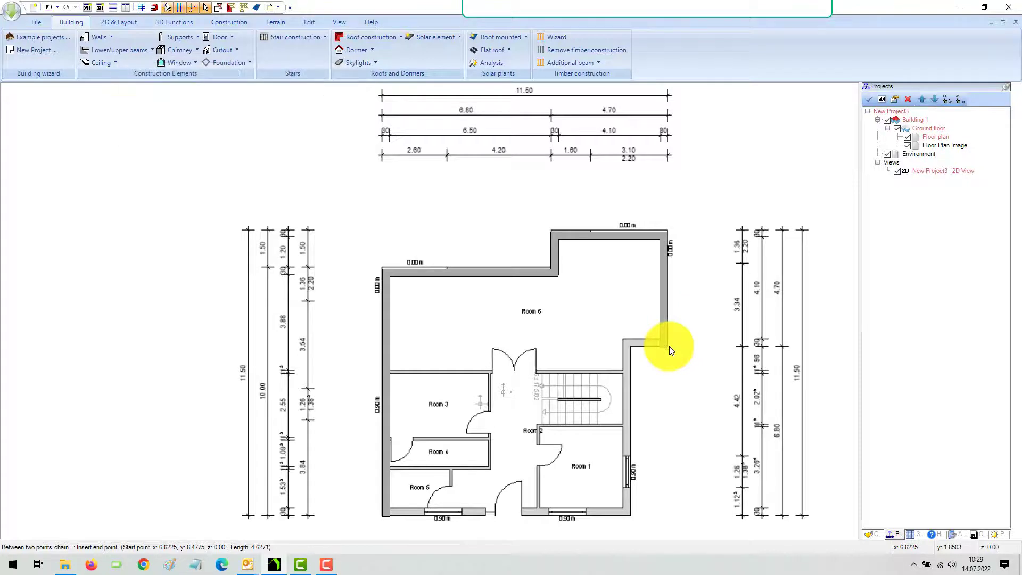
scroll(669, 346, down, 4)
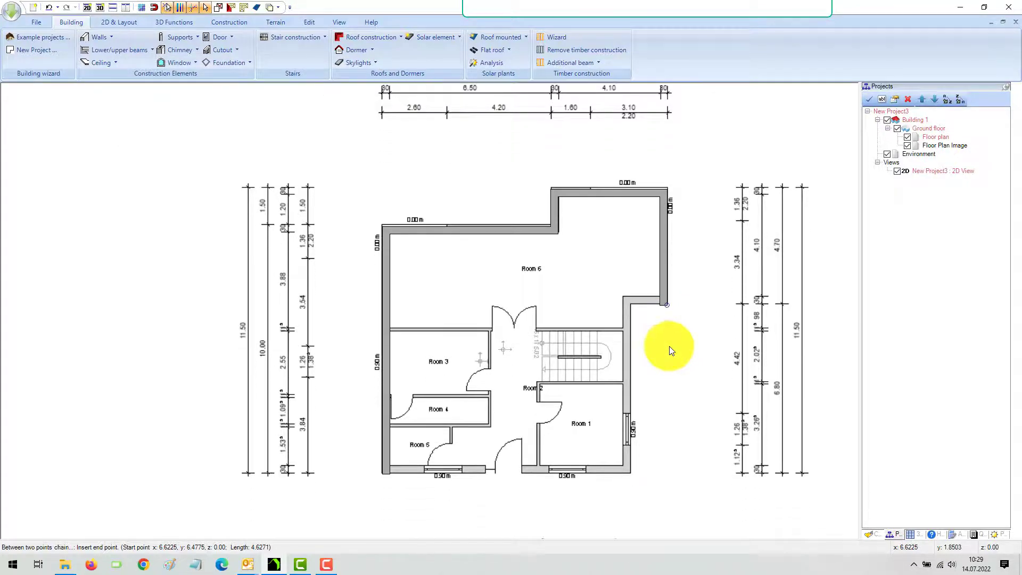
scroll(669, 346, down, 2)
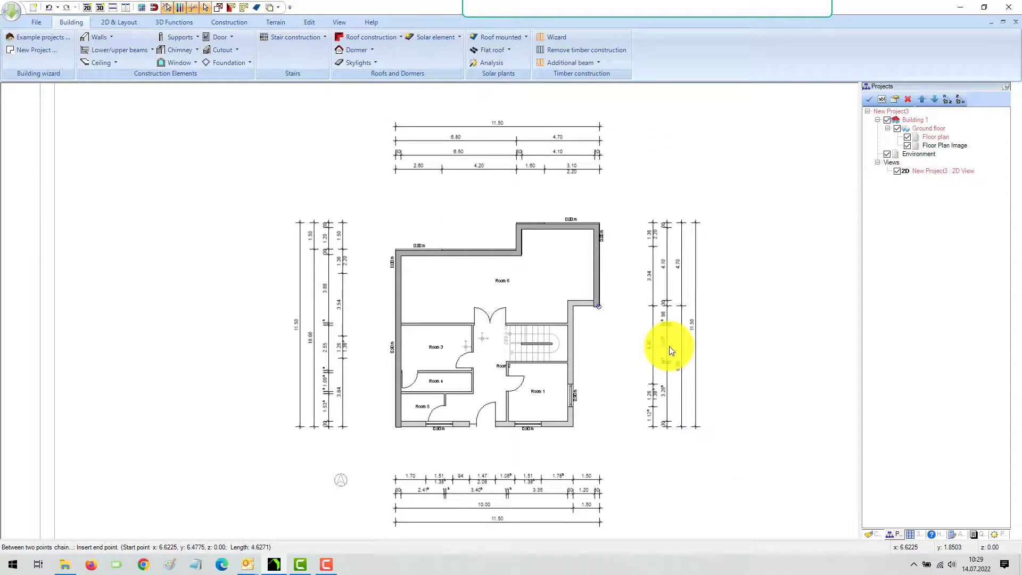
click(570, 306)
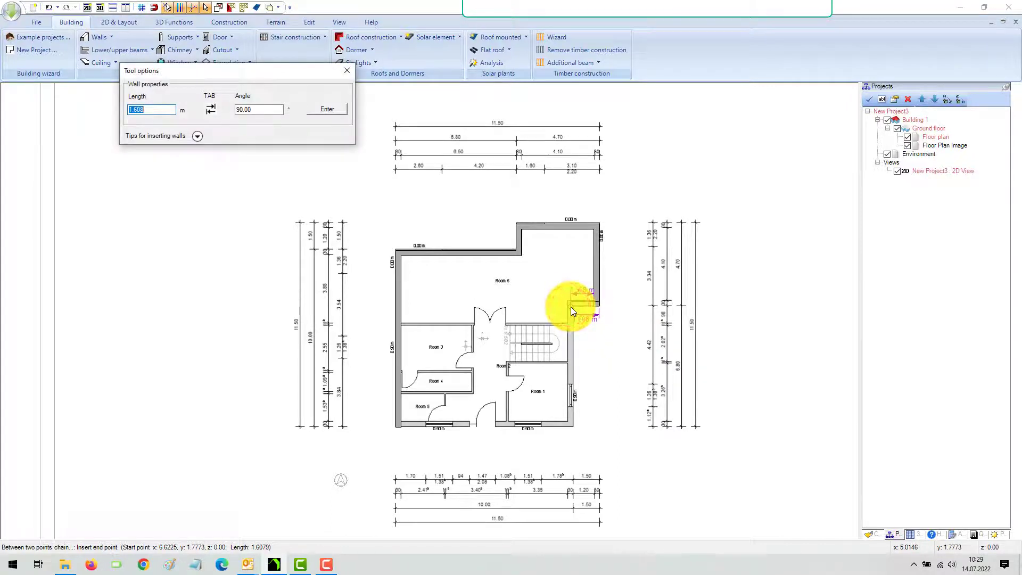
text(1,5)
key(Return)
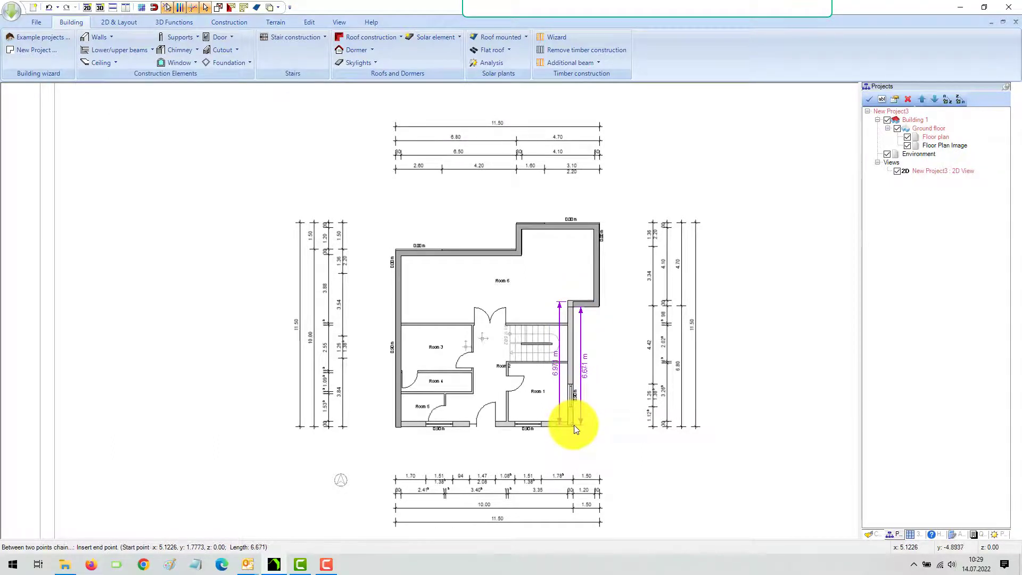
Step: Continue the chain with a 6.8 m wall past the staircase and Room 1 to the building's outer corner
right_click(574, 425)
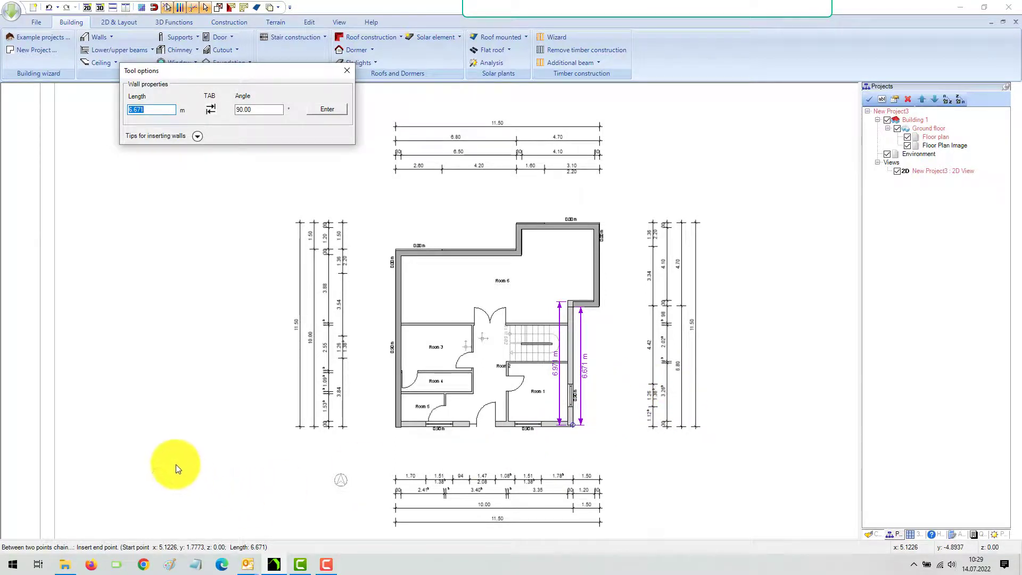
click(176, 463)
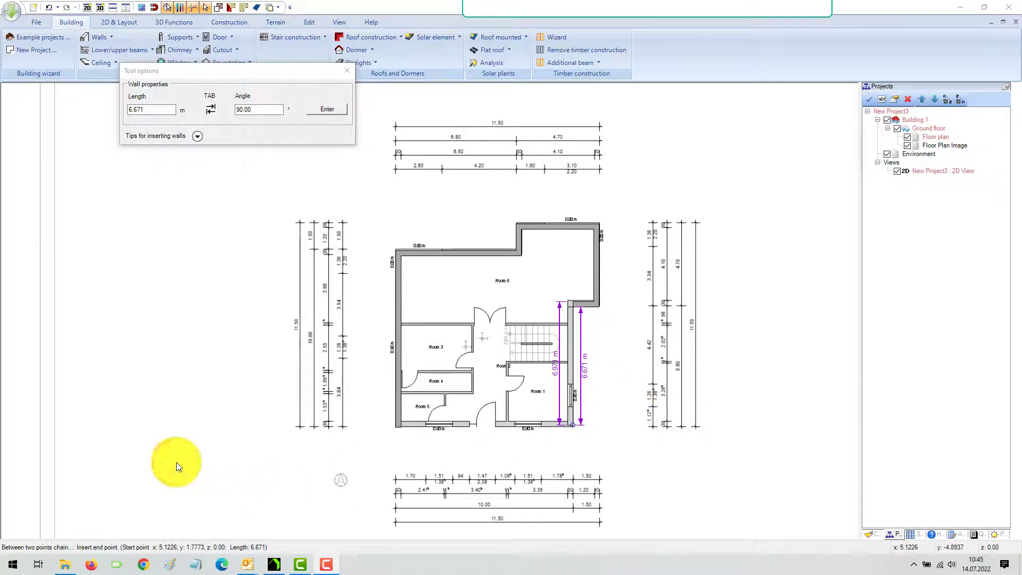
click(152, 110)
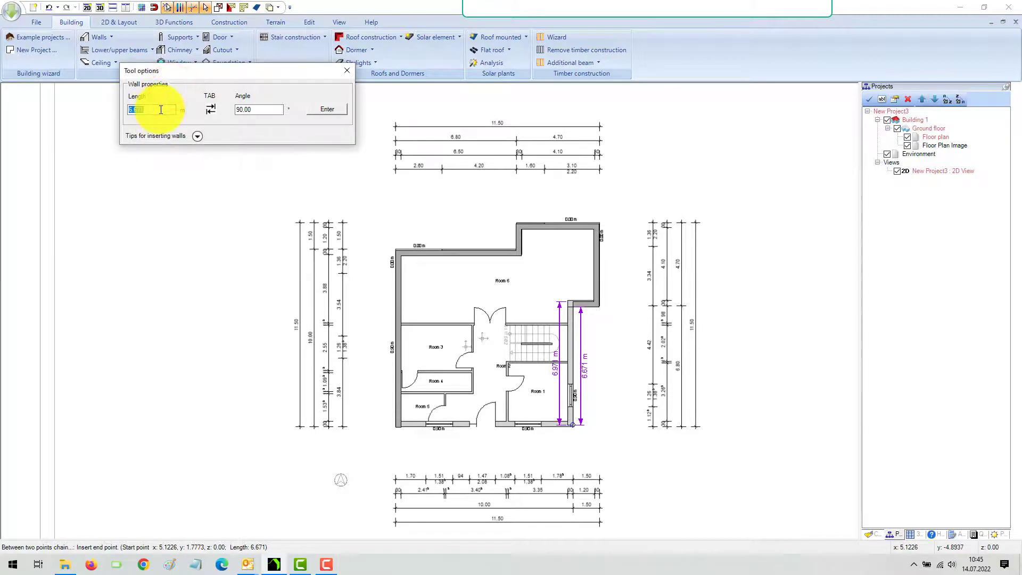
text(6.8)
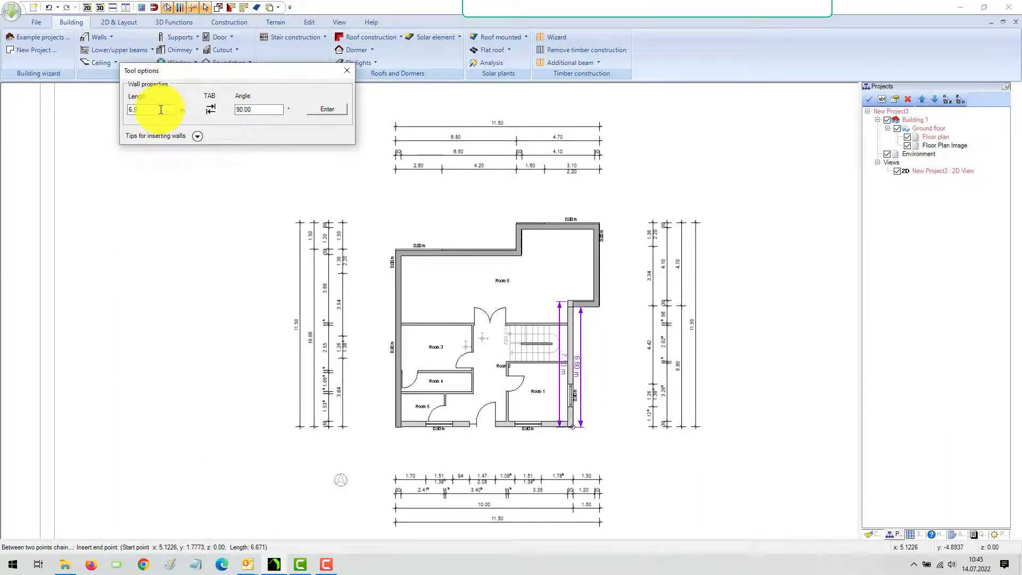
key(Escape)
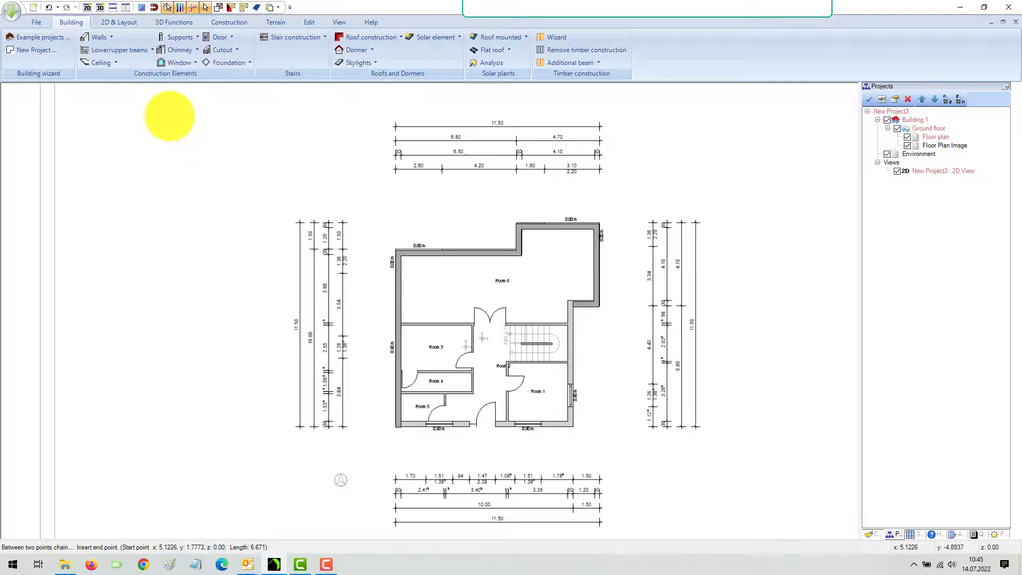
Step: Close the external wall chain along the entrance side at its starting corner by Room 5, and quit the wall tool
click(398, 429)
key(Return)
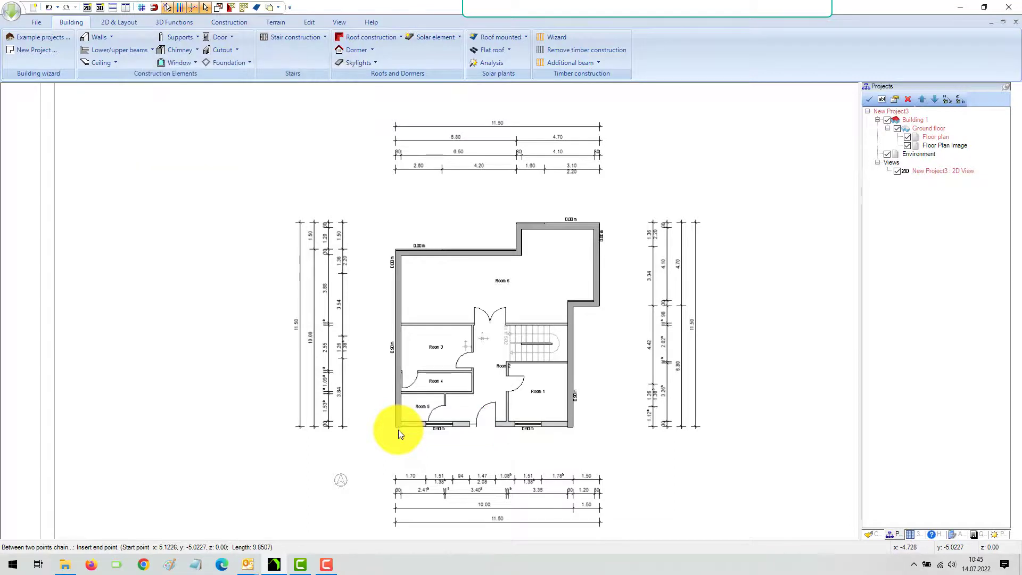
right_click(474, 349)
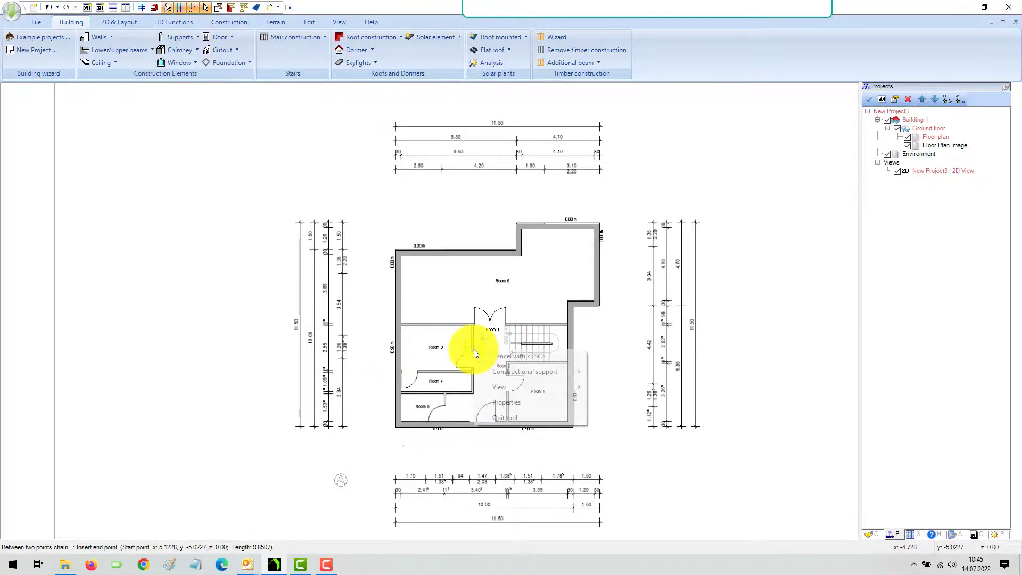
click(508, 418)
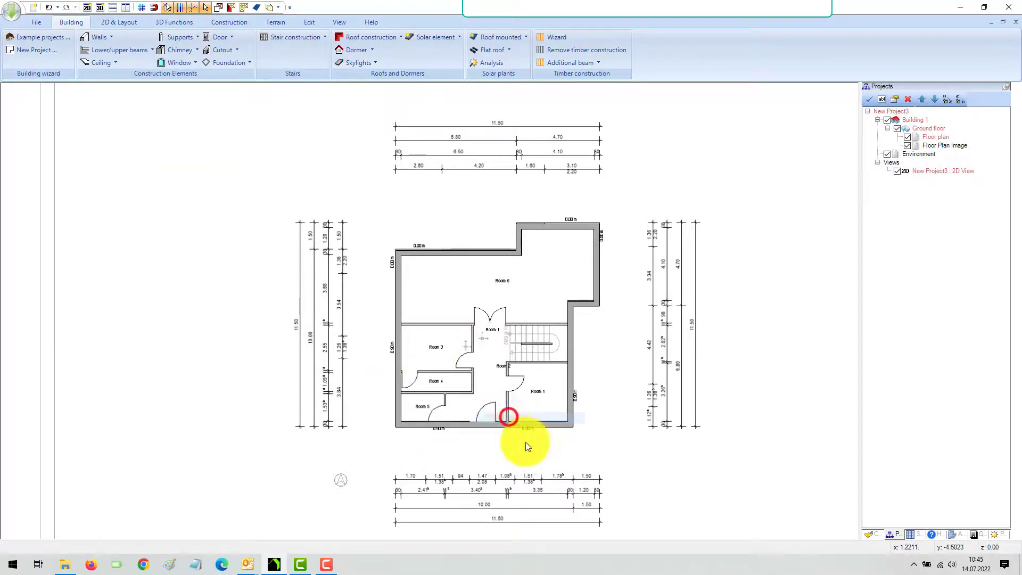
Step: Open a 3D view of the building's external walls and arrange it side by side with the 2D view
click(796, 422)
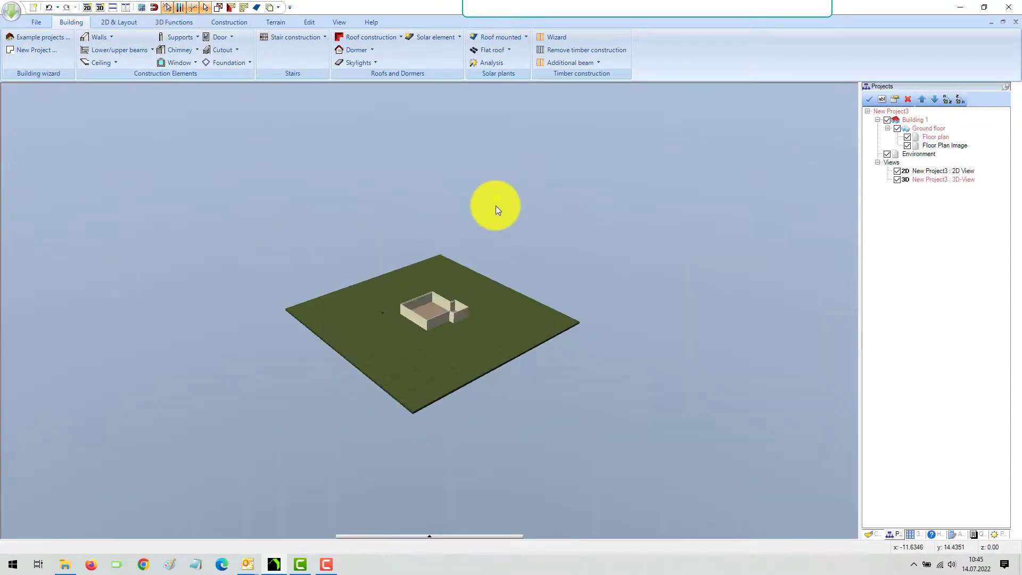
right_drag(495, 207, 605, 225)
drag(604, 226, 456, 205)
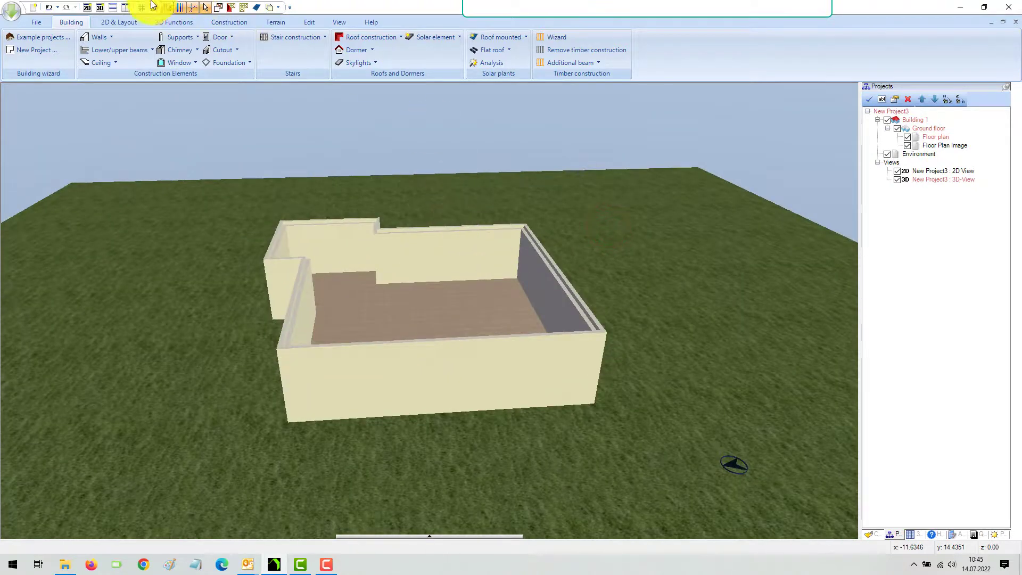
click(125, 7)
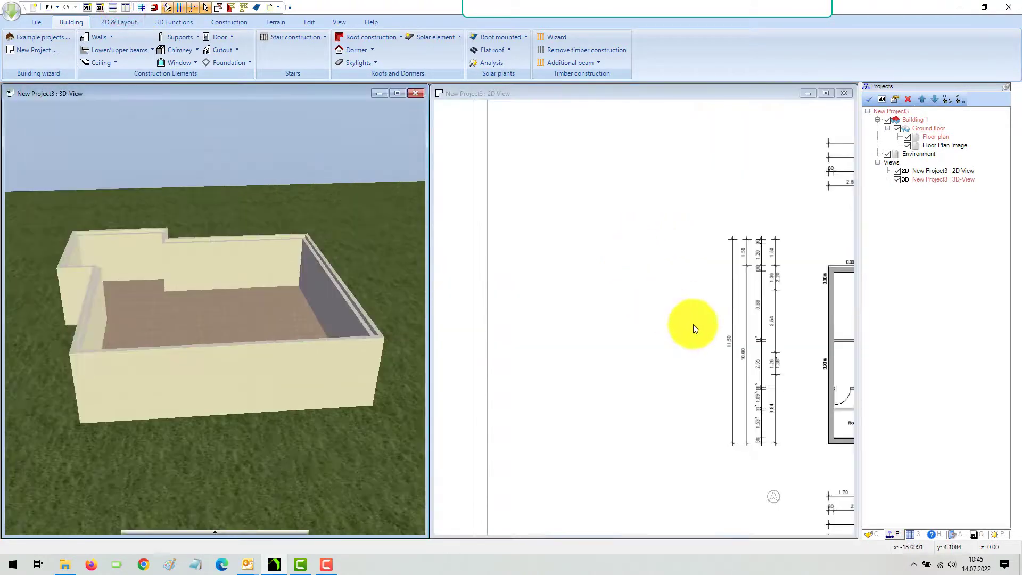
scroll(711, 339, down, 5)
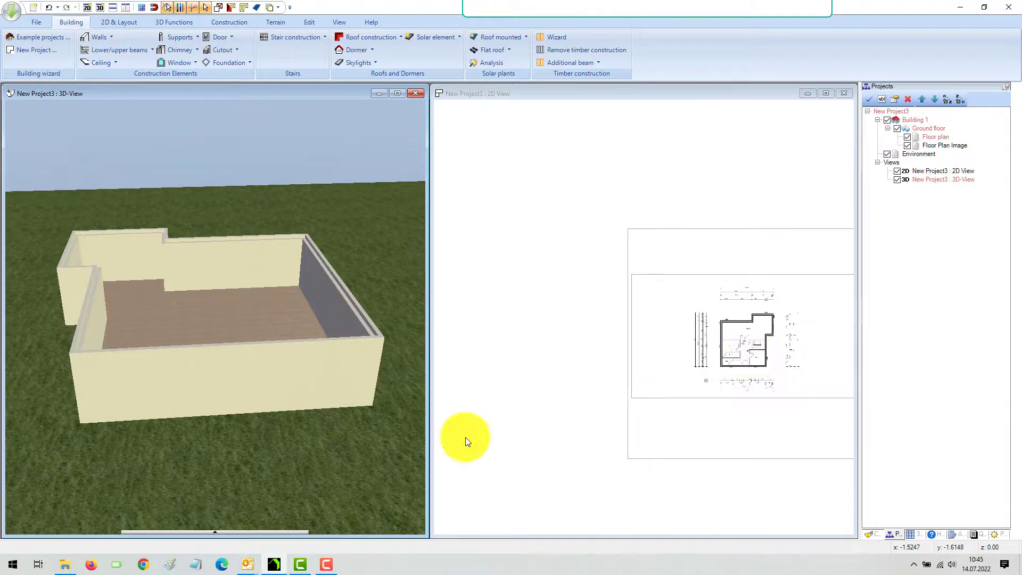